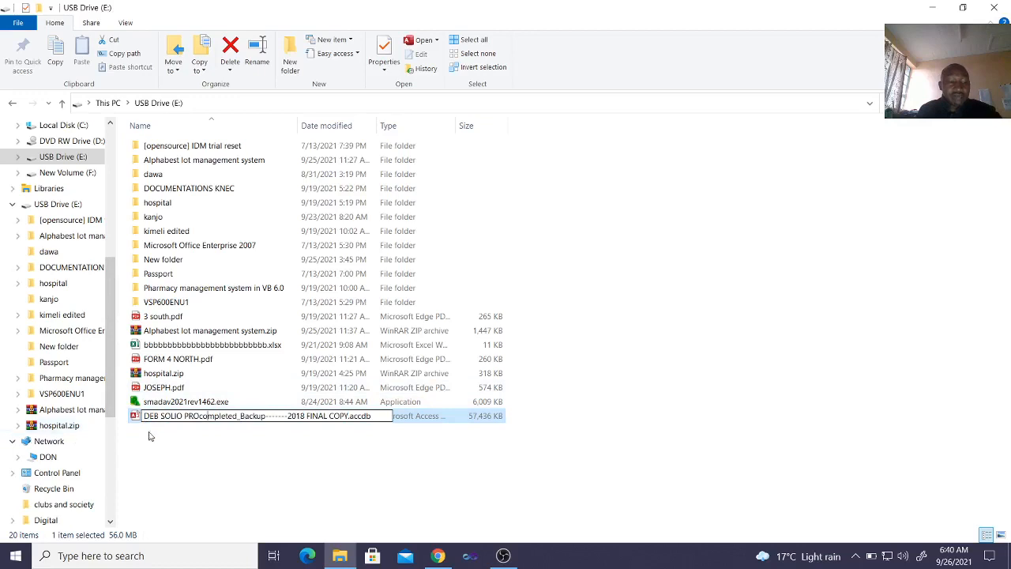
Open the DEB SOLIO 2018 FINAL COPY database from the USB drive and log in as tutor with the account password
{"action": "key", "text": "Return"}
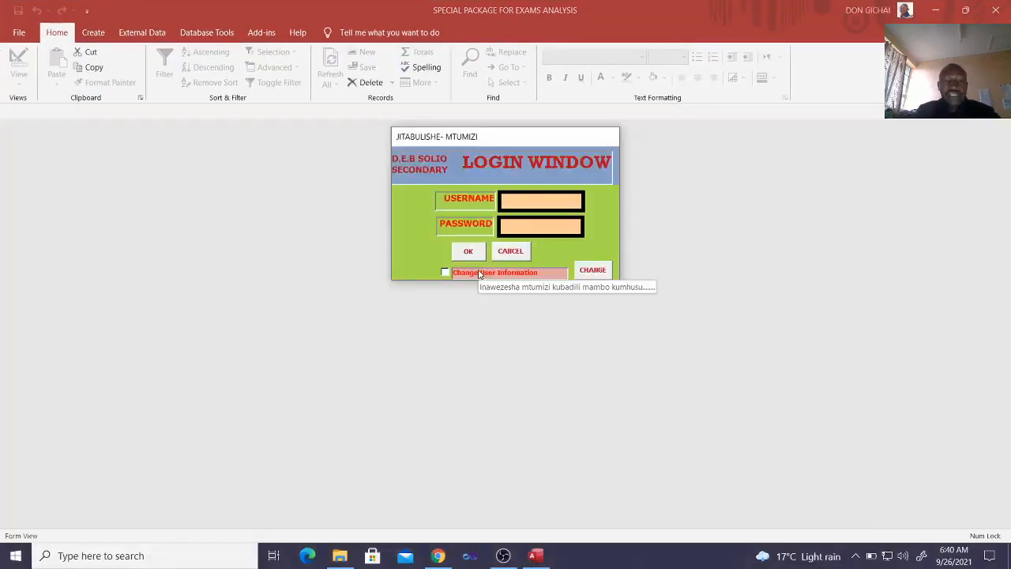
{"action": "type", "text": "t"}
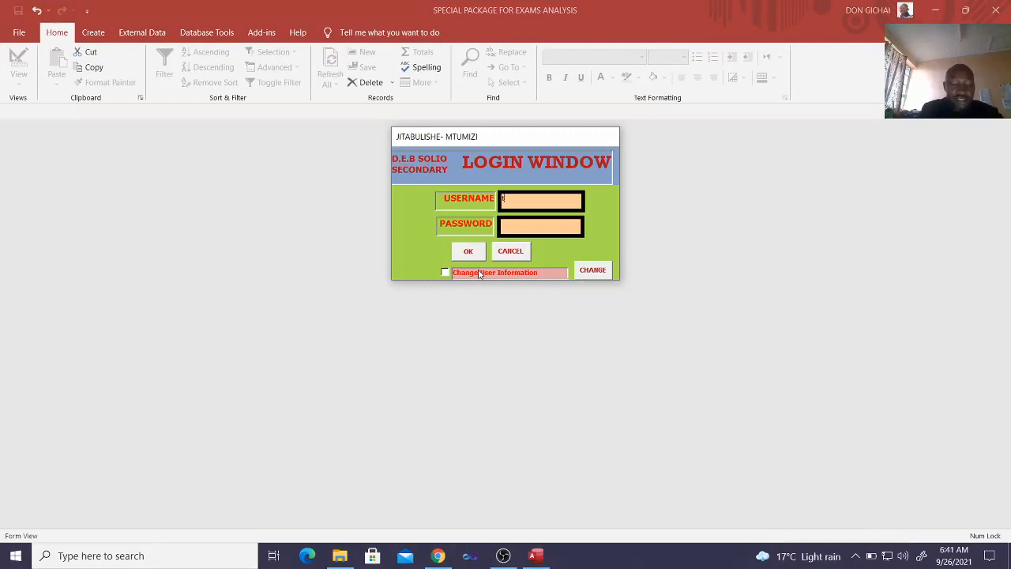
{"action": "type", "text": "utor"}
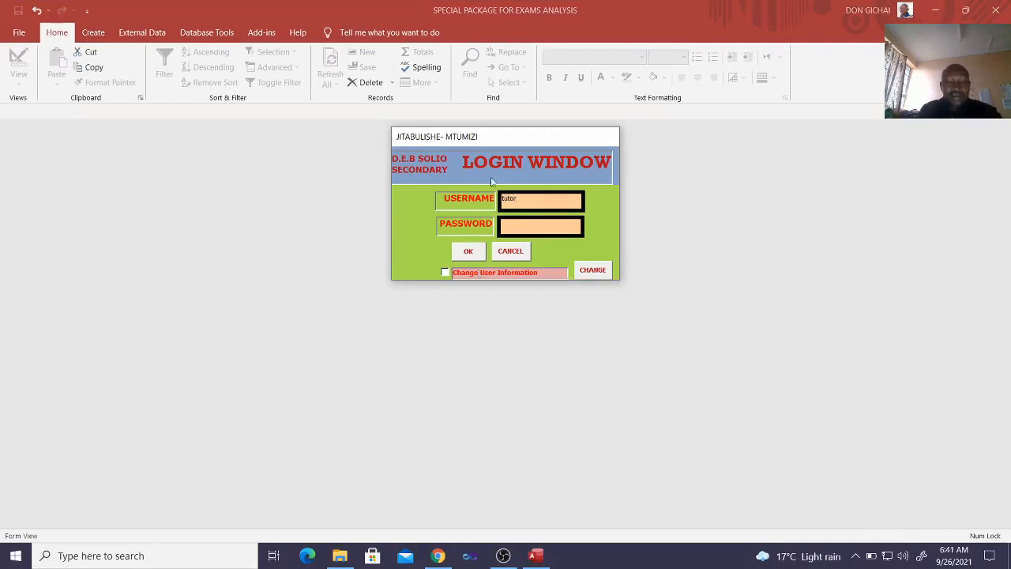
{"action": "left_click", "coordinate": [522, 228]}
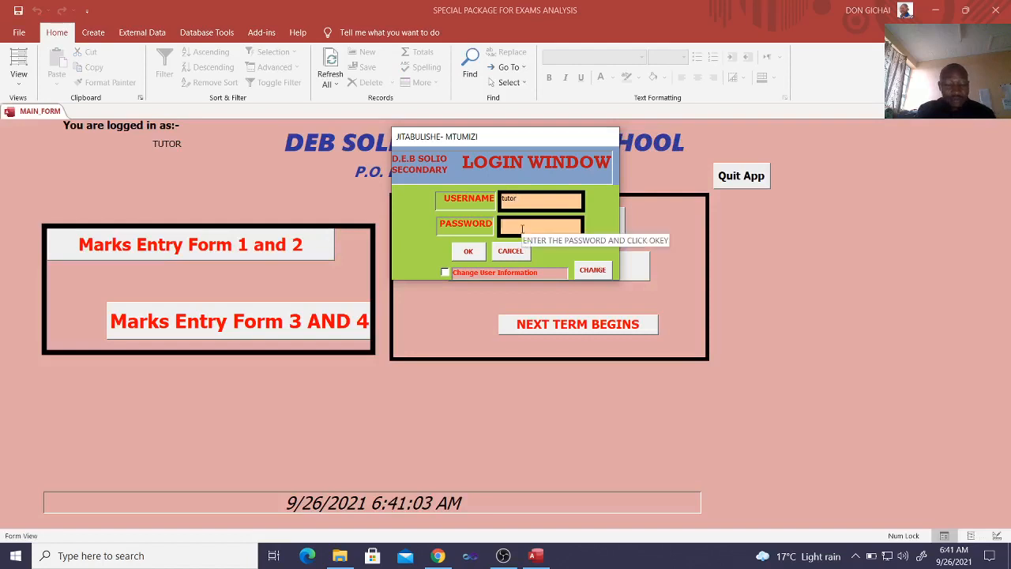
{"action": "type", "text": "*********"}
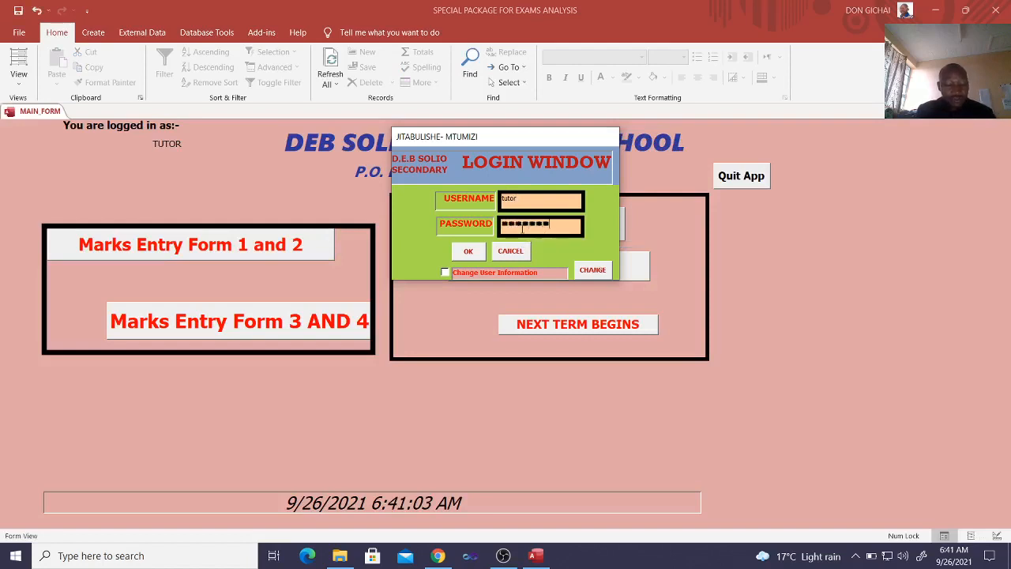
{"action": "key", "text": "Return"}
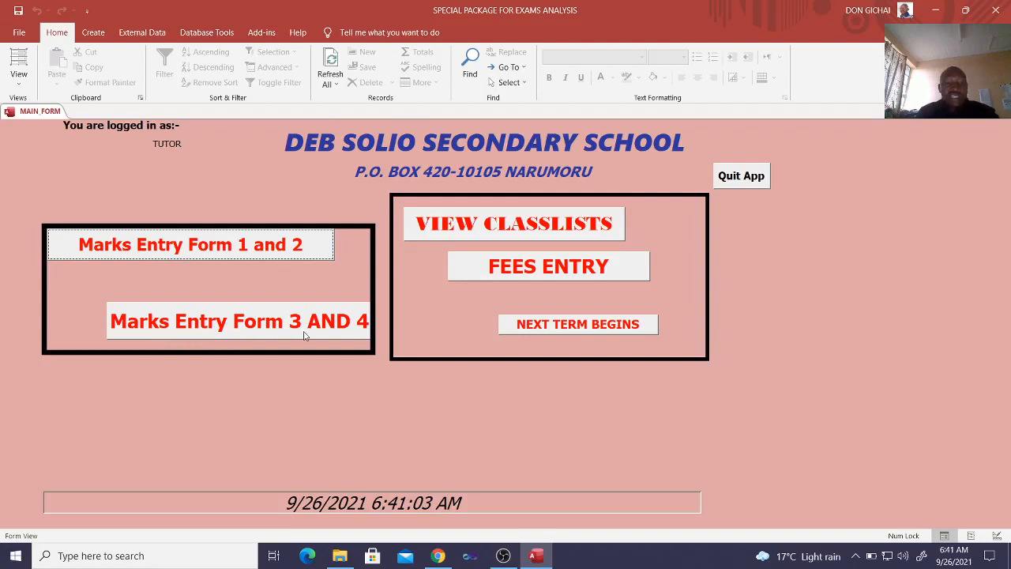
Review the custom commands offered for students, subjects, marks entry, exam settings, grading, reports and miscellaneous settings
{"action": "left_click", "coordinate": [266, 35]}
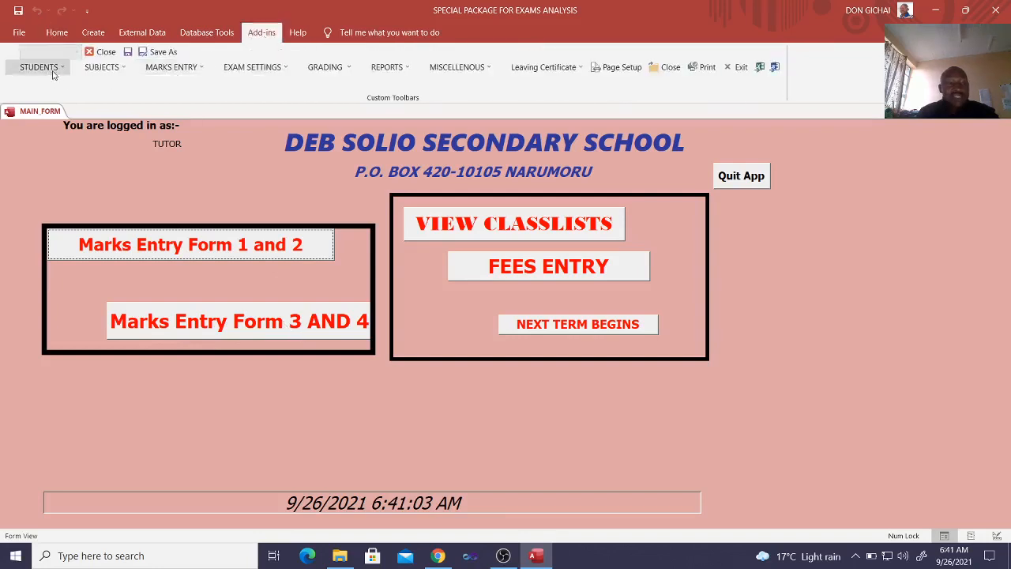
{"action": "left_click", "coordinate": [54, 69]}
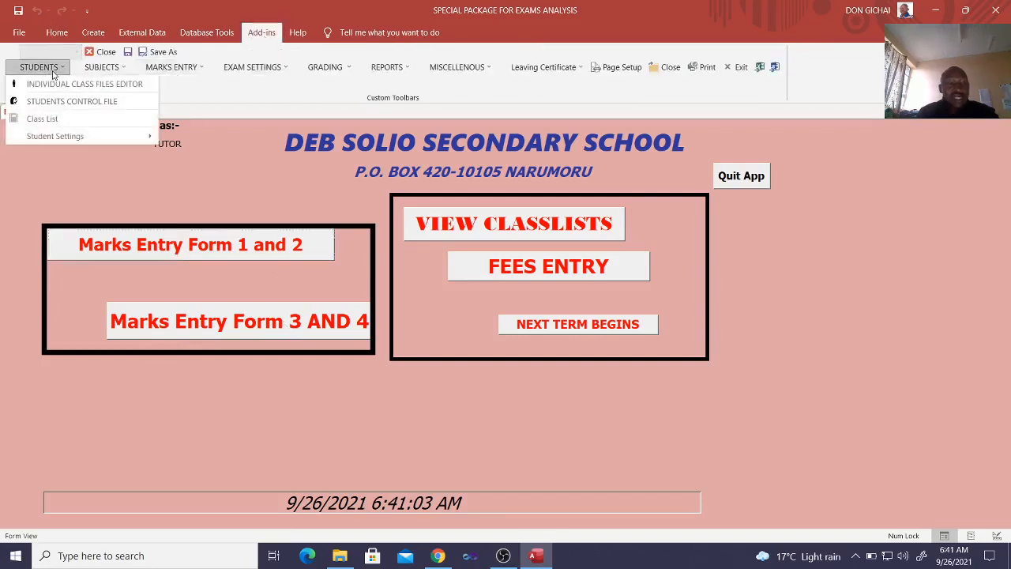
{"action": "left_click", "coordinate": [104, 75]}
{"action": "left_click", "coordinate": [119, 70]}
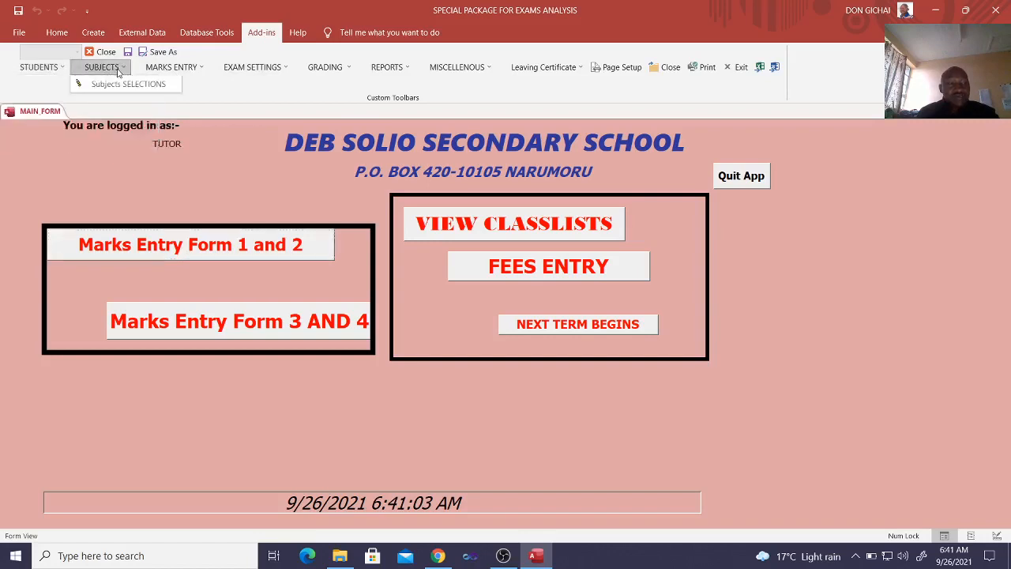
{"action": "left_click", "coordinate": [180, 70]}
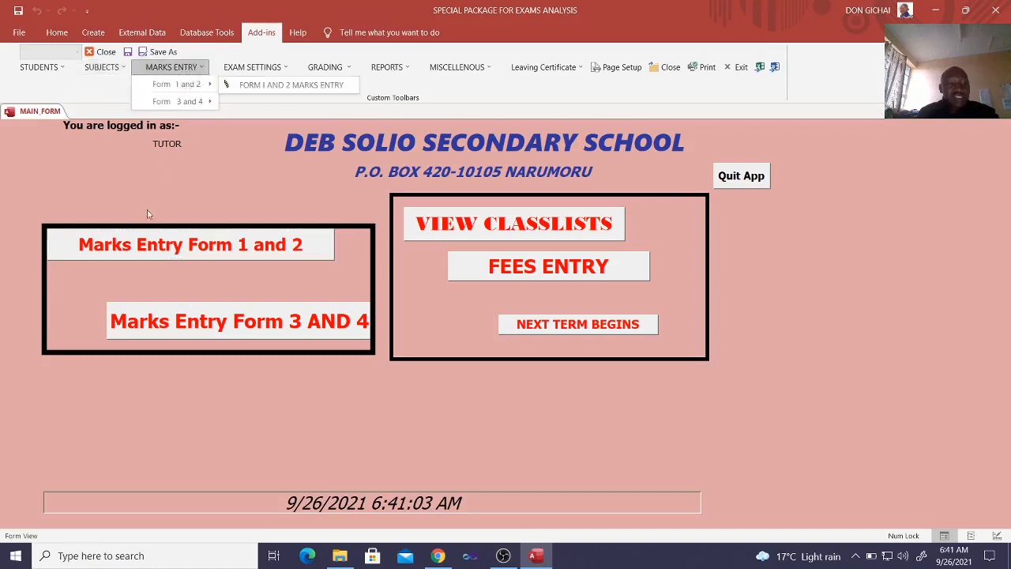
{"action": "left_click", "coordinate": [261, 71]}
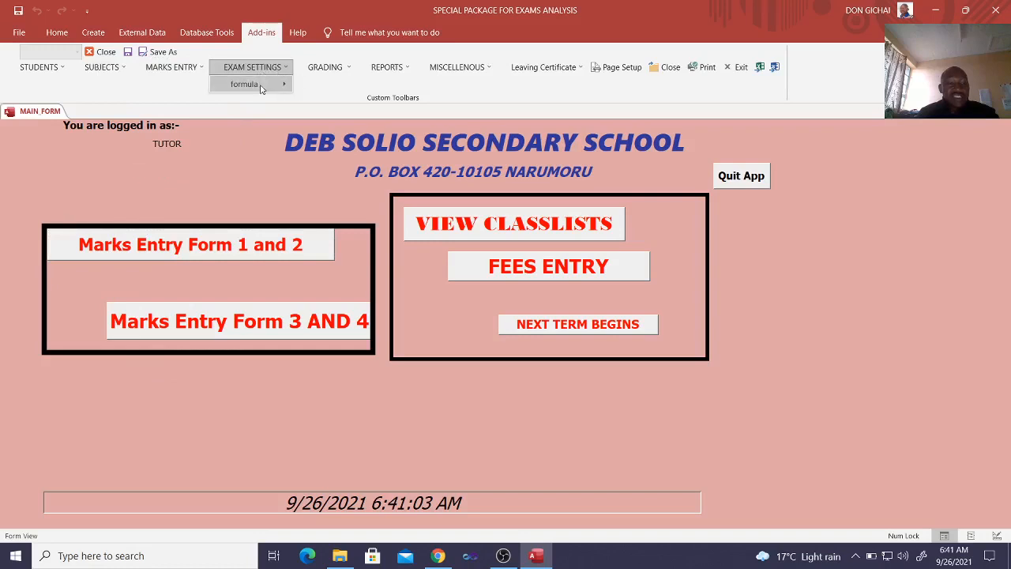
{"action": "mouse_move", "coordinate": [261, 89]}
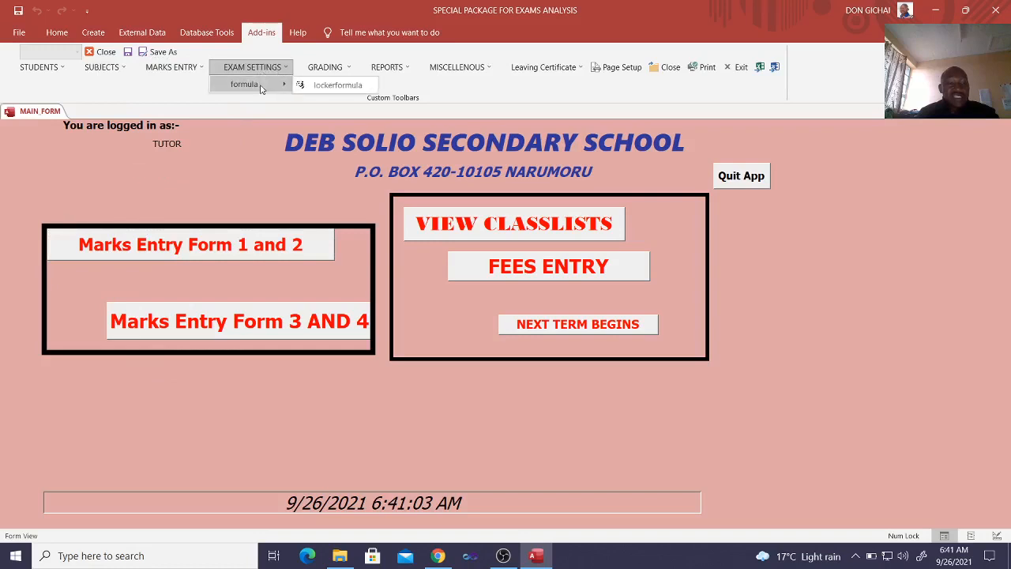
{"action": "left_click", "coordinate": [336, 71]}
{"action": "mouse_move", "coordinate": [355, 88]}
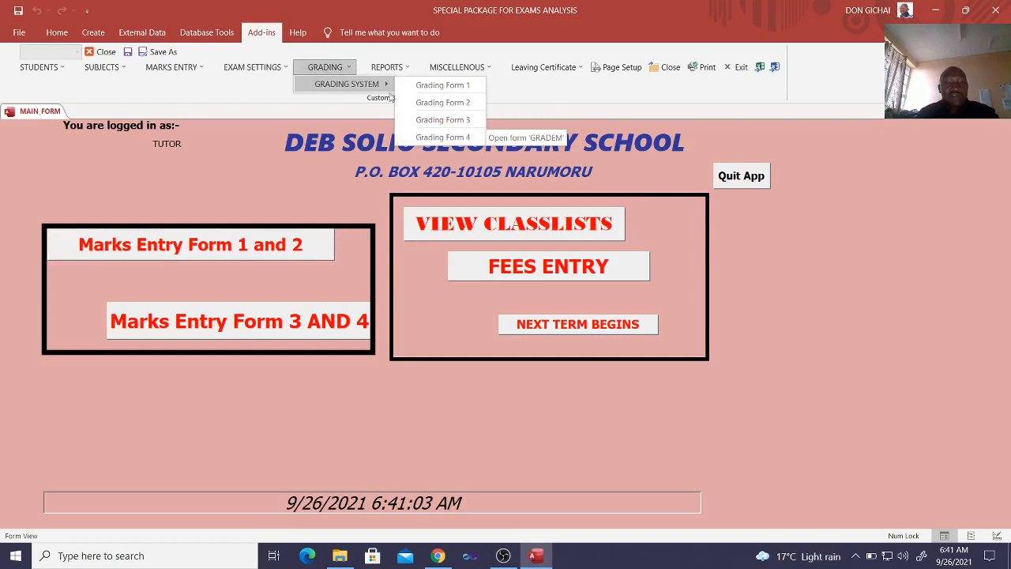
{"action": "left_click", "coordinate": [399, 70]}
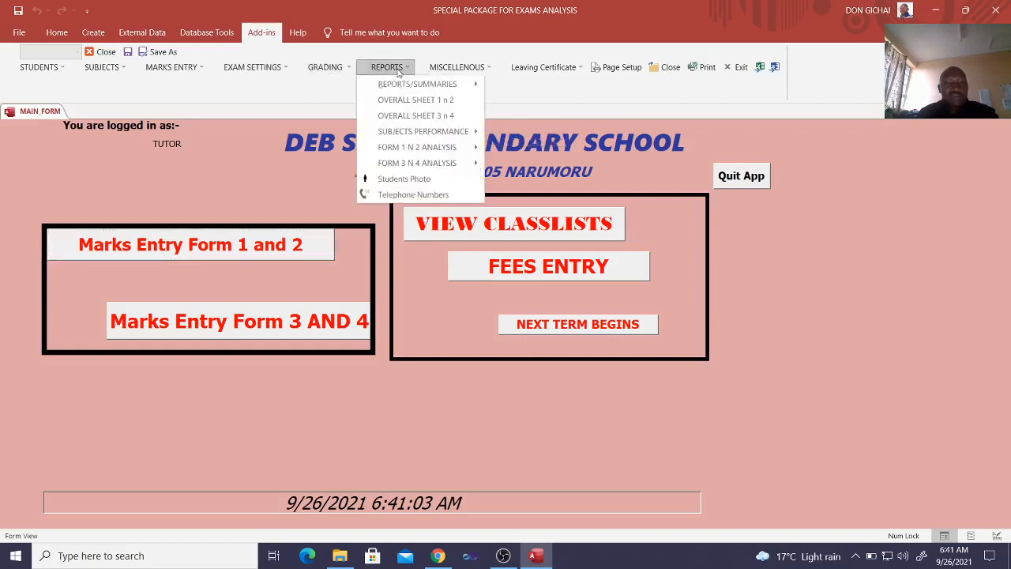
{"action": "mouse_move", "coordinate": [441, 87]}
{"action": "mouse_move", "coordinate": [537, 92]}
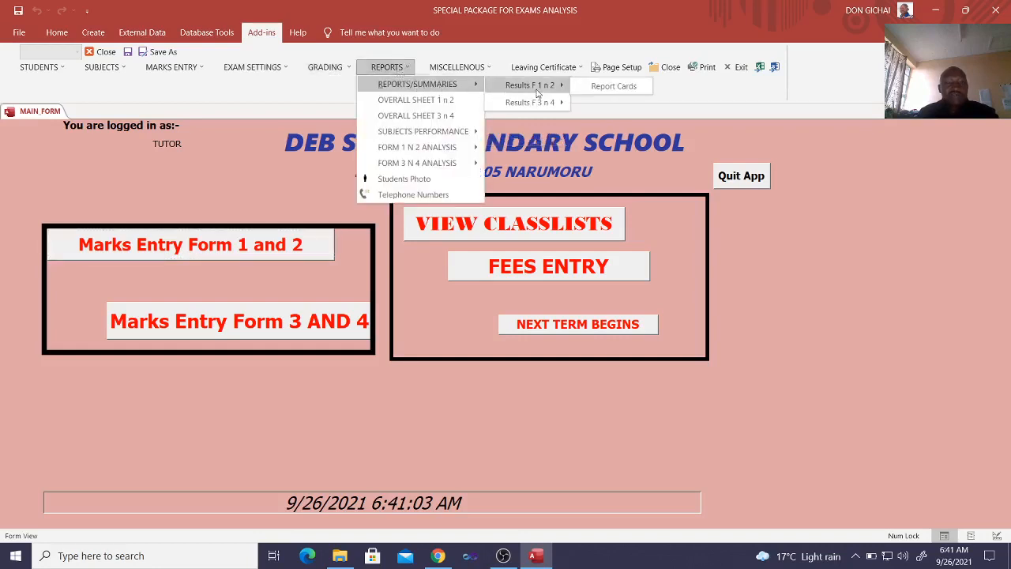
{"action": "left_click", "coordinate": [465, 71]}
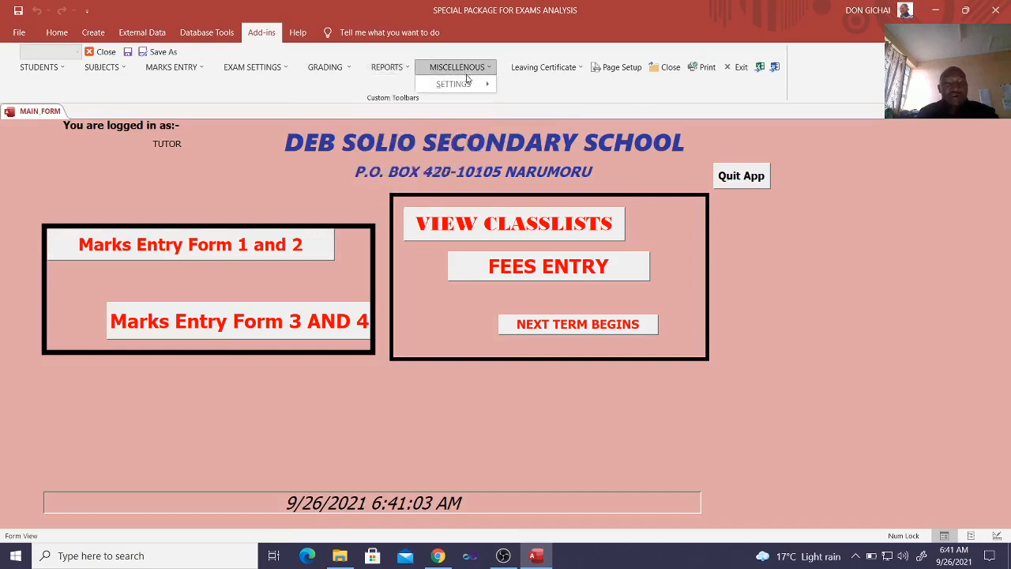
{"action": "mouse_move", "coordinate": [468, 90]}
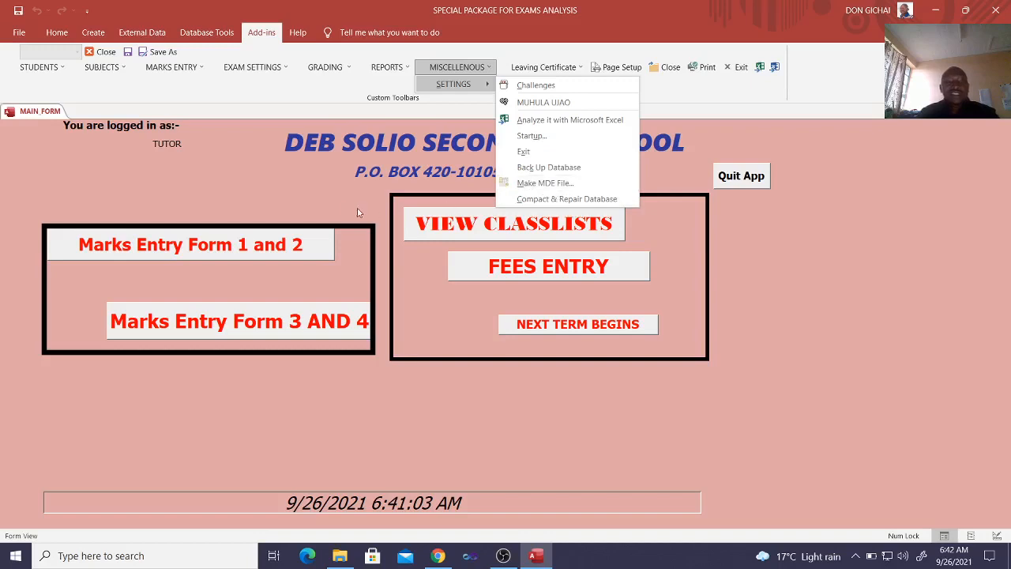
{"action": "left_click", "coordinate": [333, 201]}
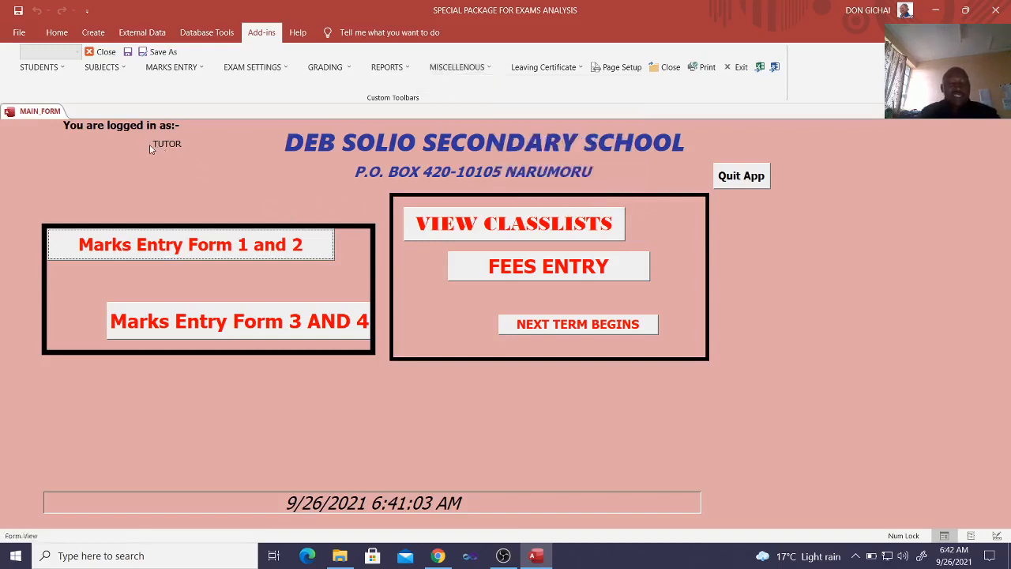
View the class list report for Form 4, class WHITE, at 100% zoom and close it
{"action": "left_click", "coordinate": [505, 230]}
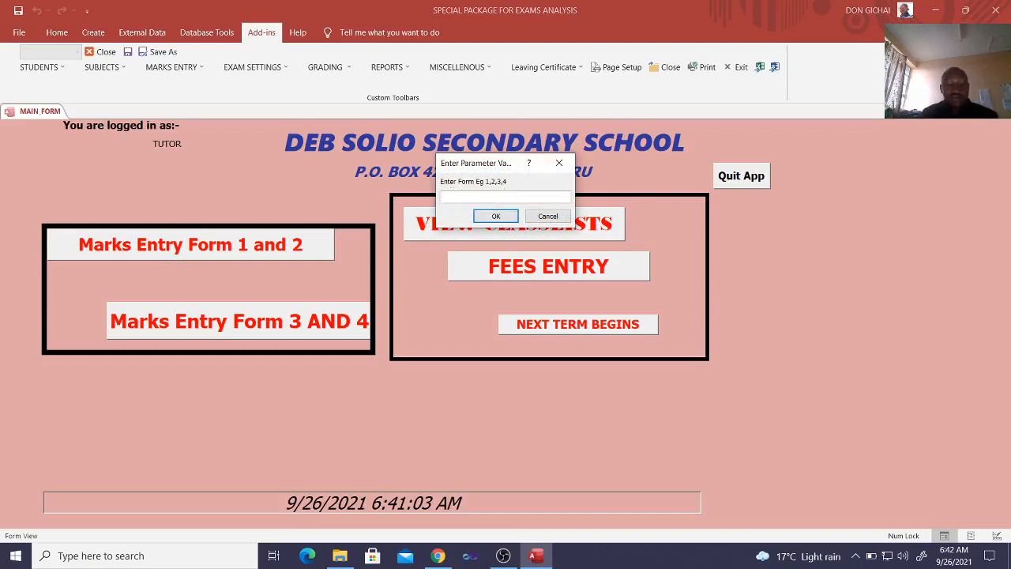
{"action": "type", "text": "4"}
{"action": "left_click", "coordinate": [497, 215]}
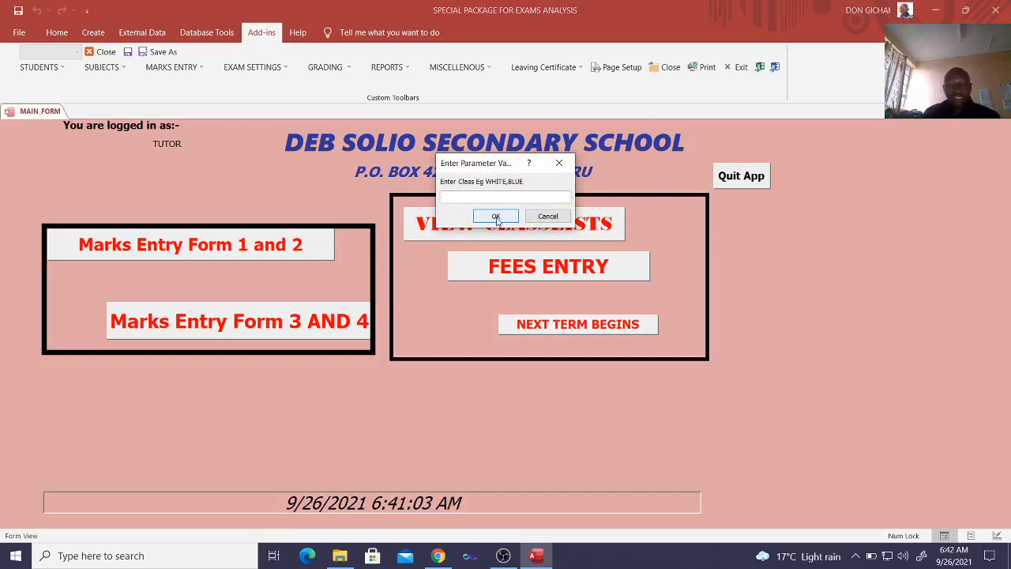
{"action": "key", "text": "Caps_Lock"}
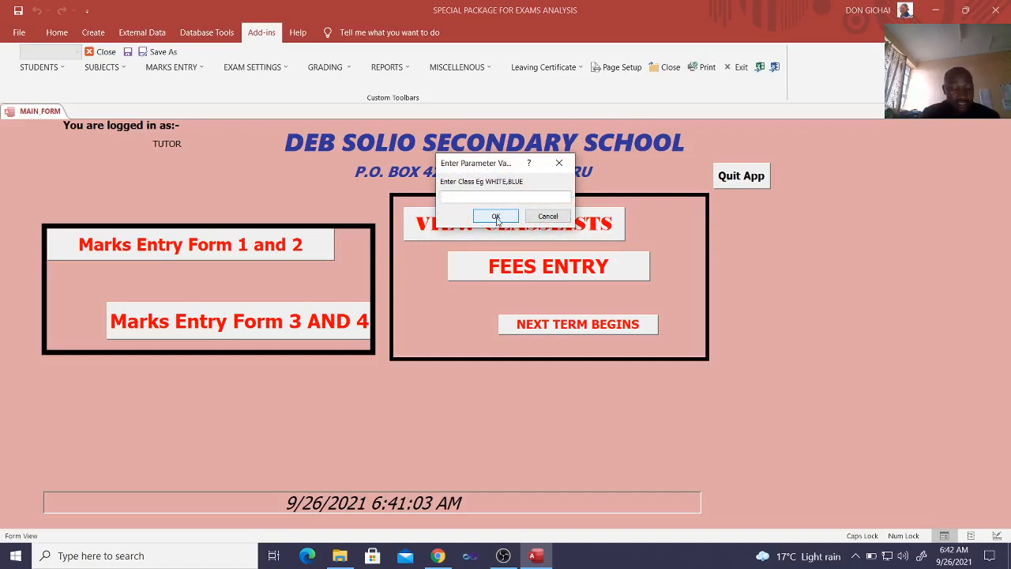
{"action": "type", "text": "WHITE"}
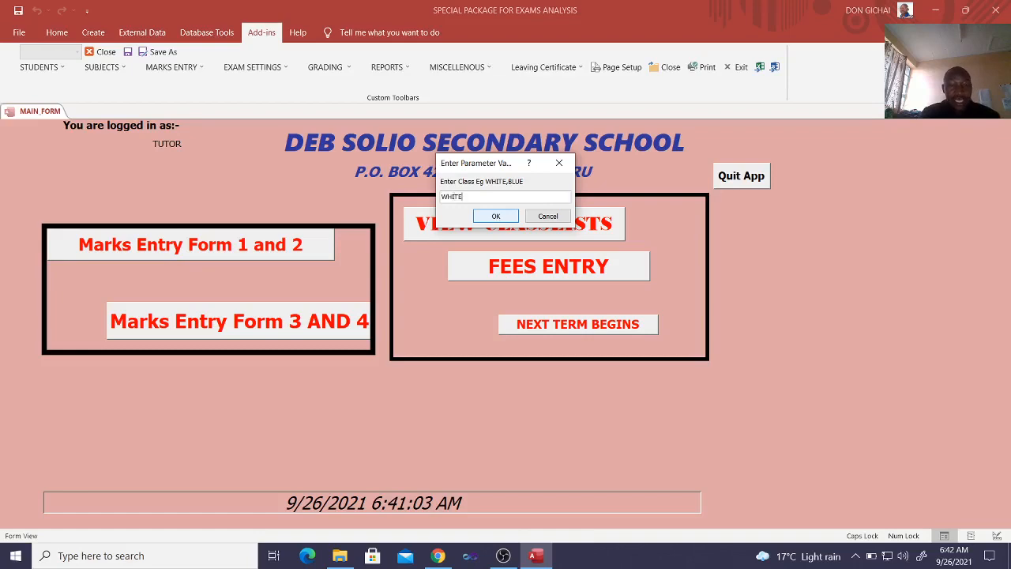
{"action": "left_click", "coordinate": [483, 215]}
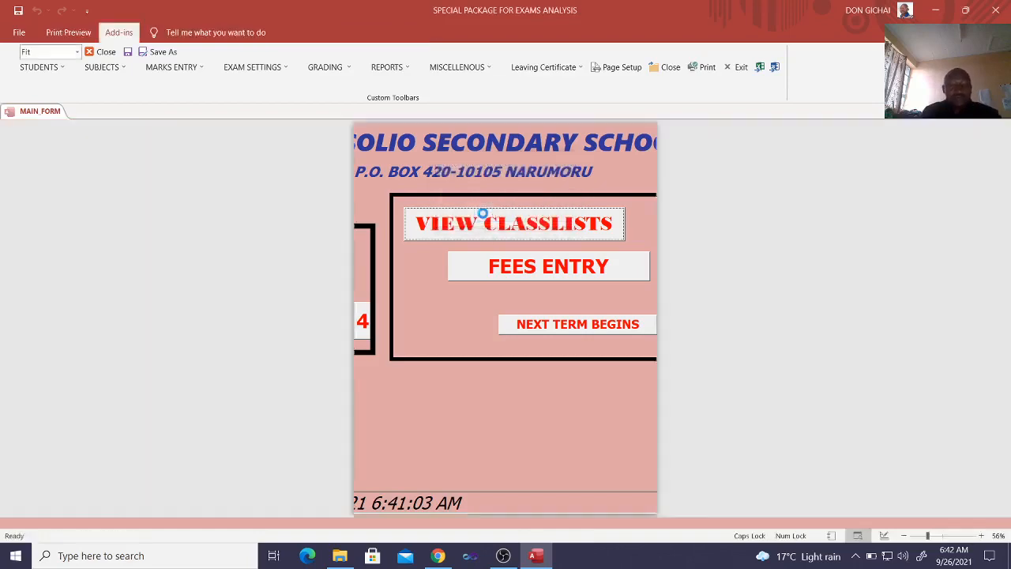
{"action": "left_click", "coordinate": [482, 228]}
{"action": "scroll", "coordinate": [475, 359], "scroll_direction": "up", "scroll_amount": 2}
{"action": "scroll", "coordinate": [475, 359], "scroll_direction": "up", "scroll_amount": 2}
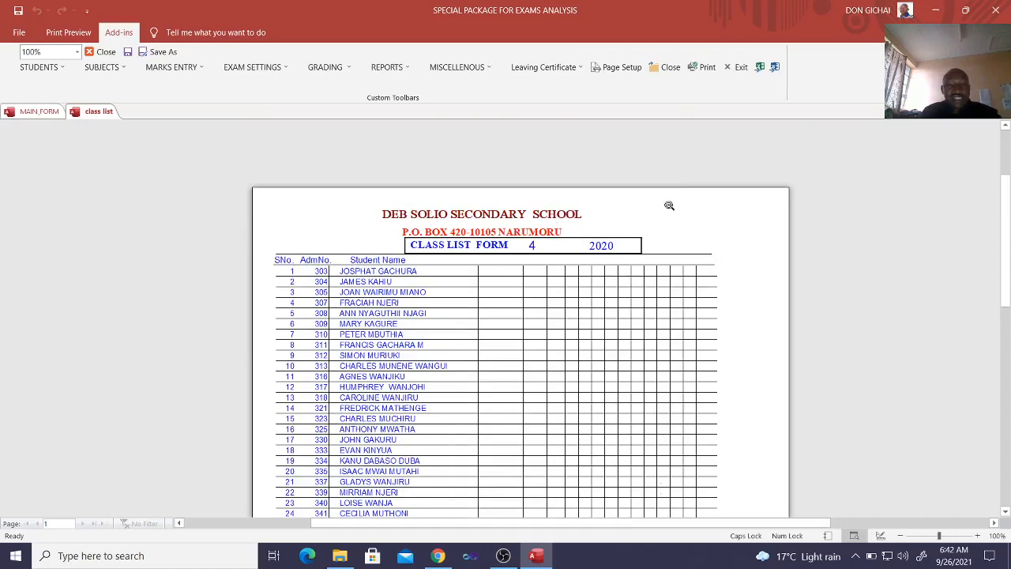
{"action": "left_click", "coordinate": [665, 67]}
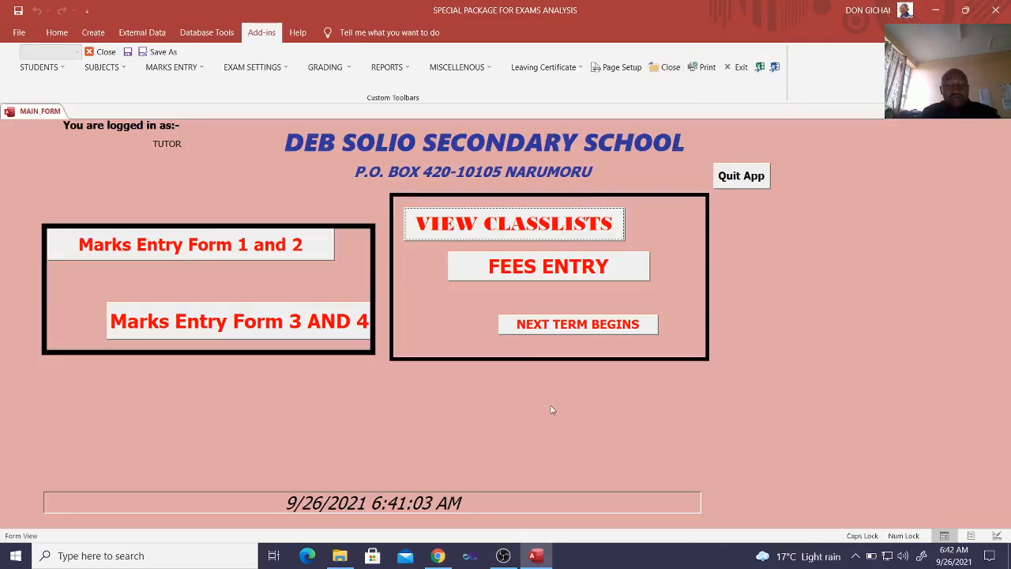
View the fees entry form for Form 1, stream RED, with its payable and paid fields, and close it
{"action": "left_click", "coordinate": [537, 267]}
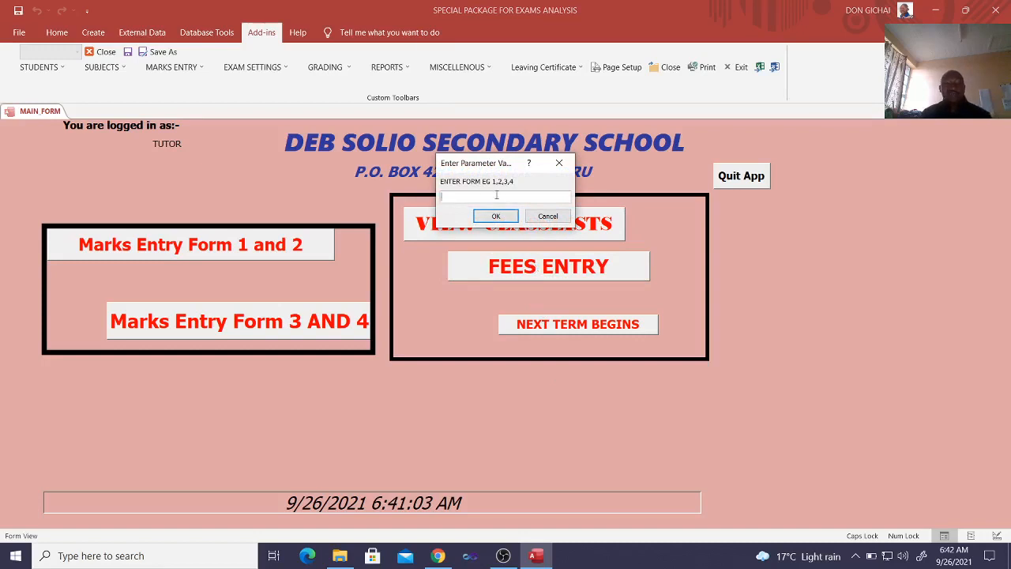
{"action": "type", "text": "1"}
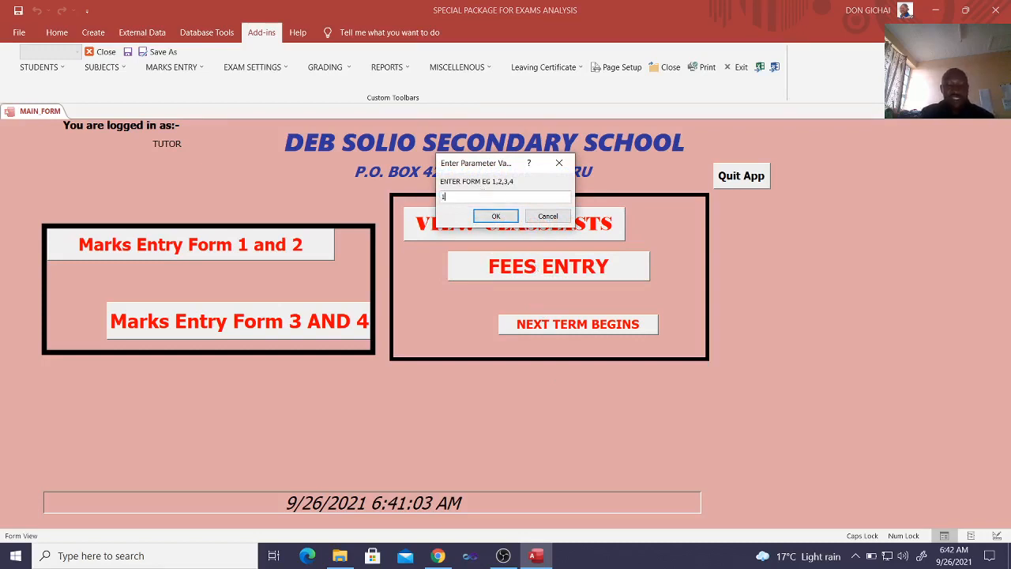
{"action": "key", "text": "Return"}
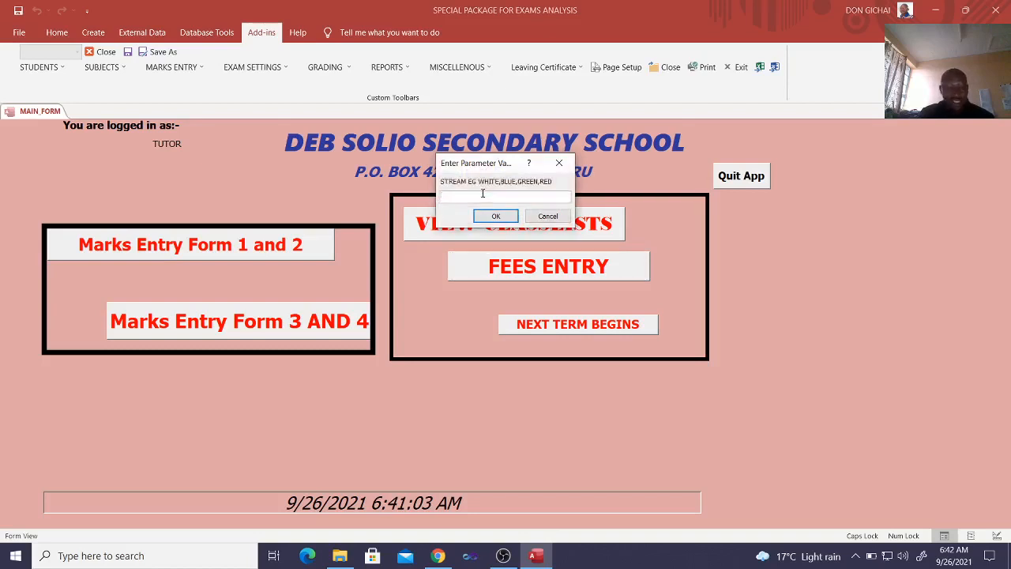
{"action": "type", "text": "RED"}
{"action": "key", "text": "Return"}
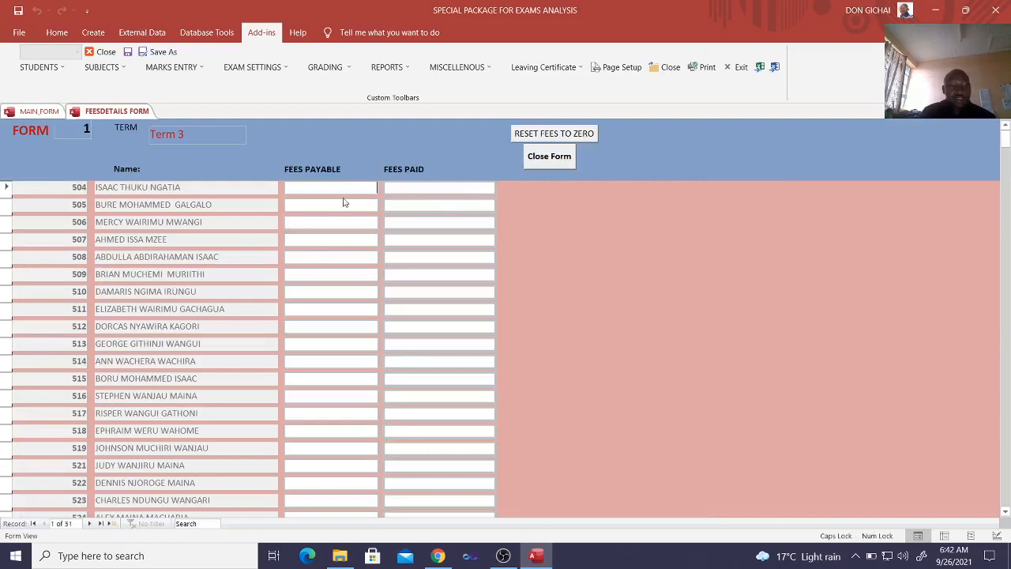
{"action": "left_click", "coordinate": [302, 187]}
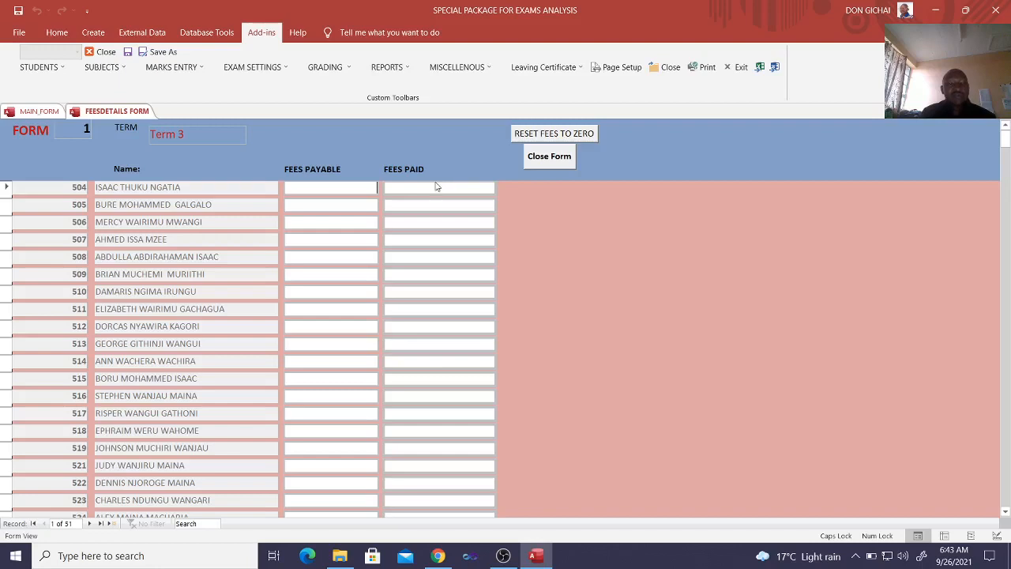
{"action": "left_click", "coordinate": [545, 158]}
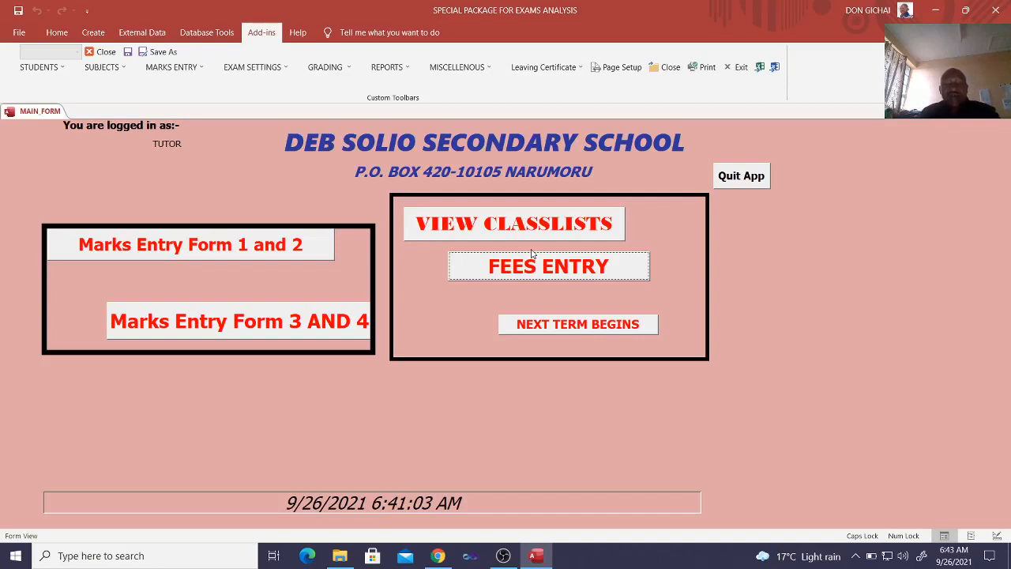
View the form for the next term's opening date and close it
{"action": "left_click", "coordinate": [565, 325]}
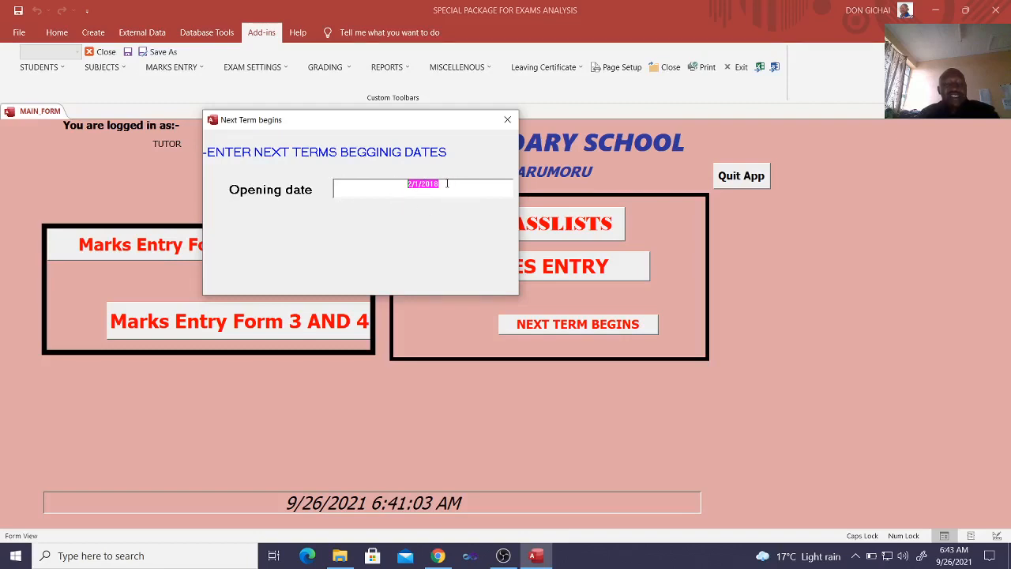
{"action": "left_click", "coordinate": [507, 120]}
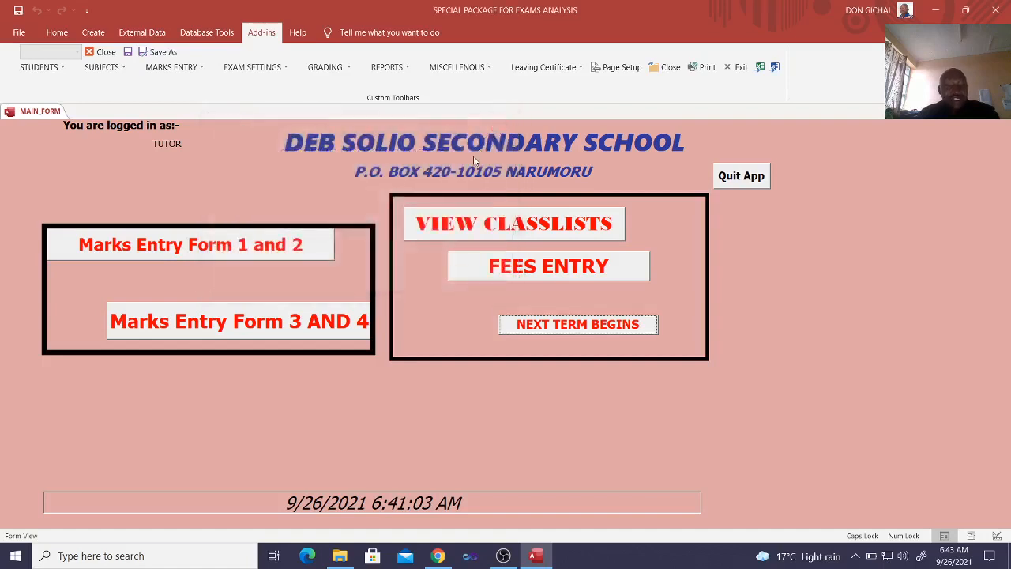
Open the subject selections with the access password for Form 1, class RED, and dismiss the password prompt
{"action": "left_click", "coordinate": [111, 67]}
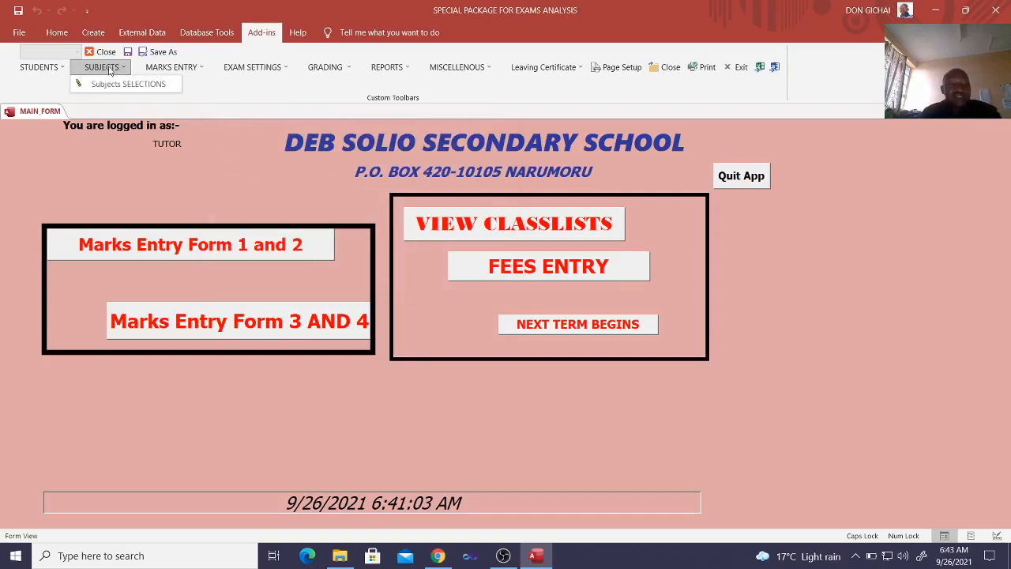
{"action": "left_click", "coordinate": [124, 84]}
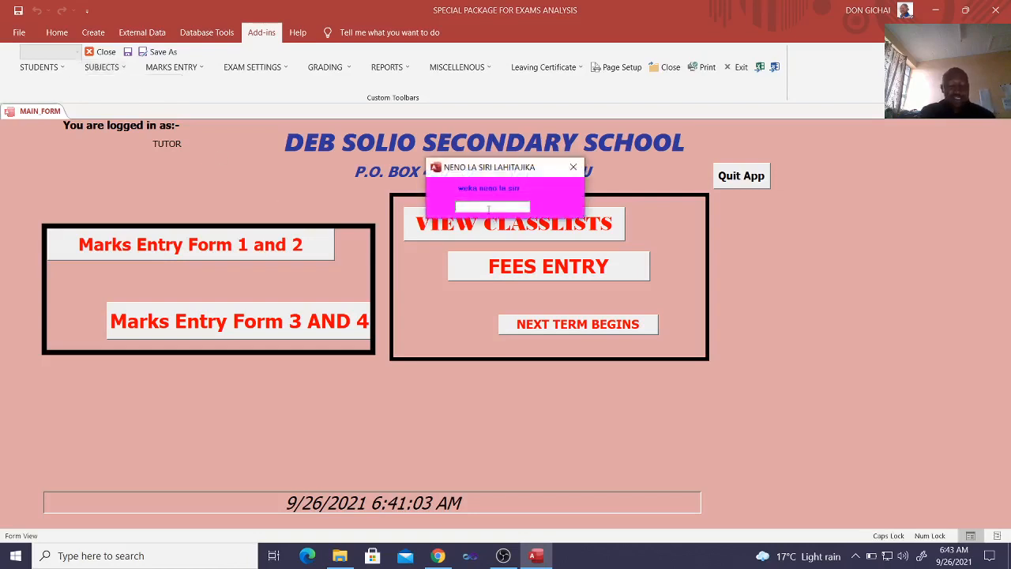
{"action": "type", "text": "*"}
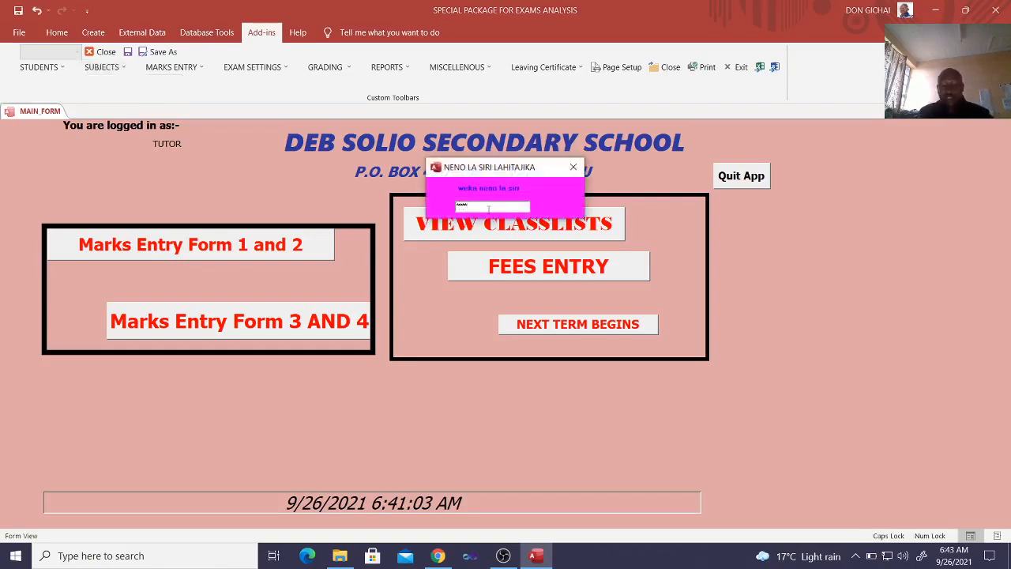
{"action": "key", "text": "Return"}
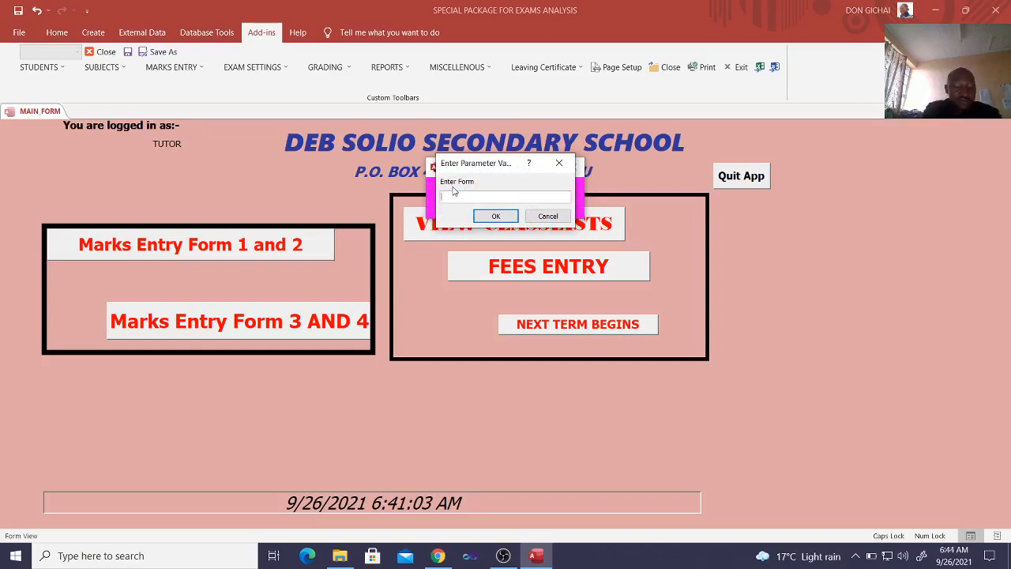
{"action": "type", "text": "1"}
{"action": "key", "text": "Return"}
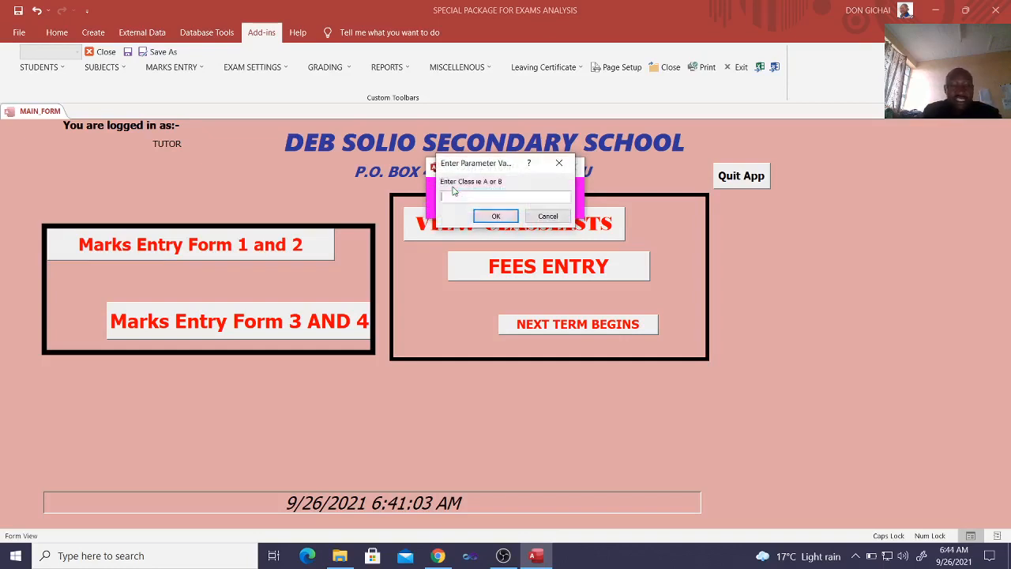
{"action": "type", "text": "B"}
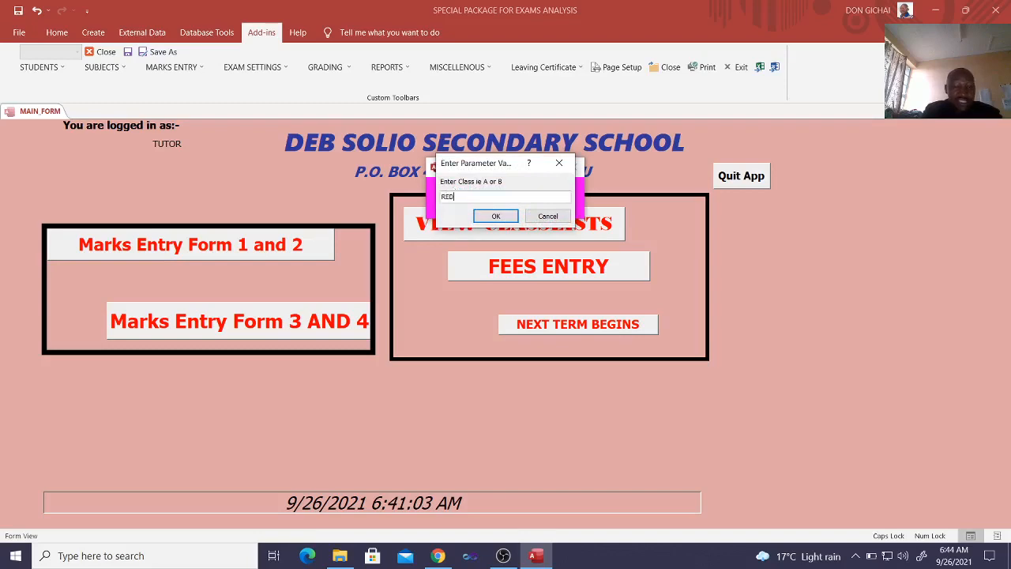
{"action": "type", "text": "ED"}
{"action": "key", "text": "Return"}
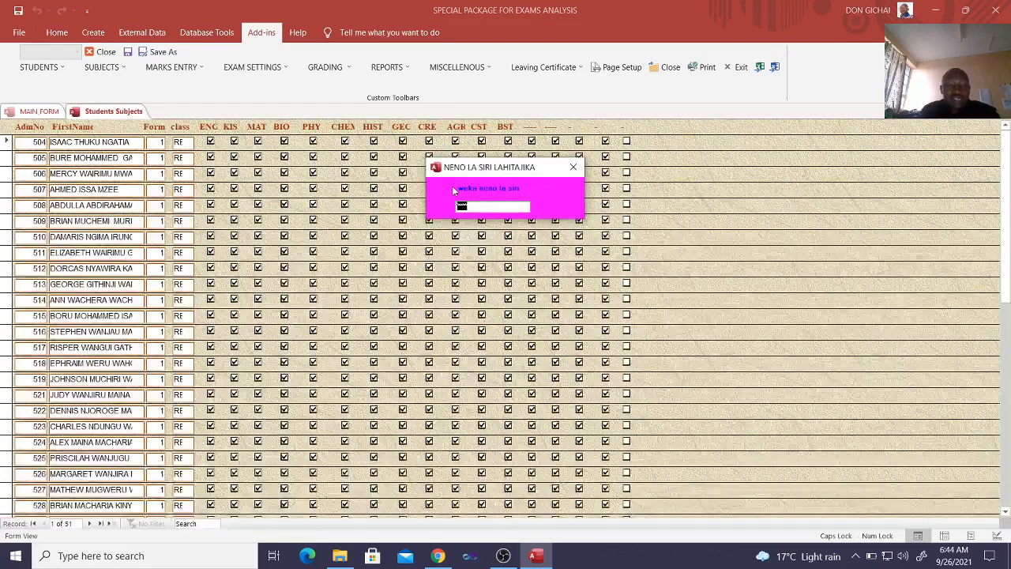
{"action": "left_click", "coordinate": [571, 169]}
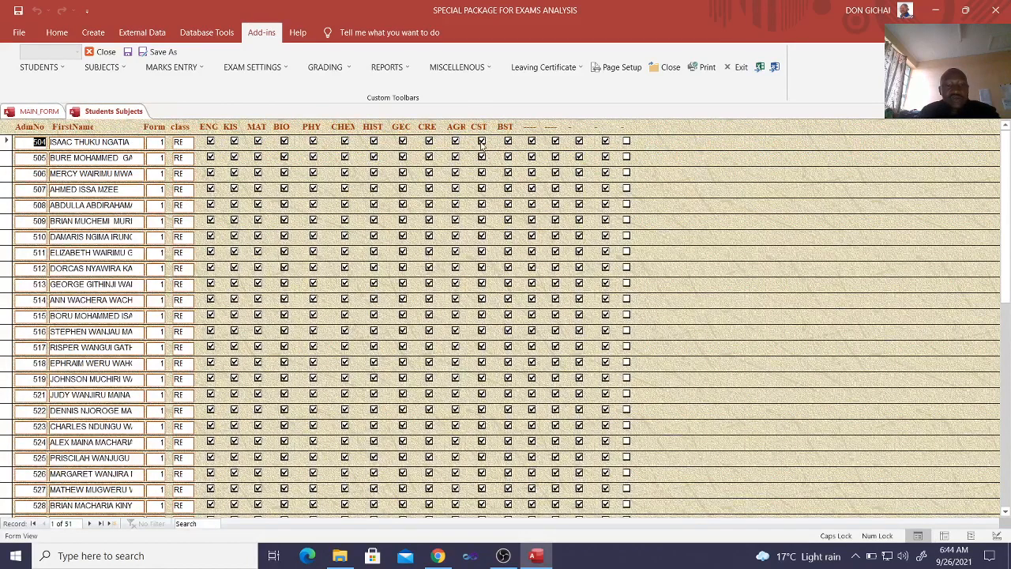
Deselect and reselect Agriculture for the first three students, and close the subject selections
{"action": "left_click", "coordinate": [455, 141]}
{"action": "left_click", "coordinate": [455, 158]}
{"action": "left_click", "coordinate": [455, 172]}
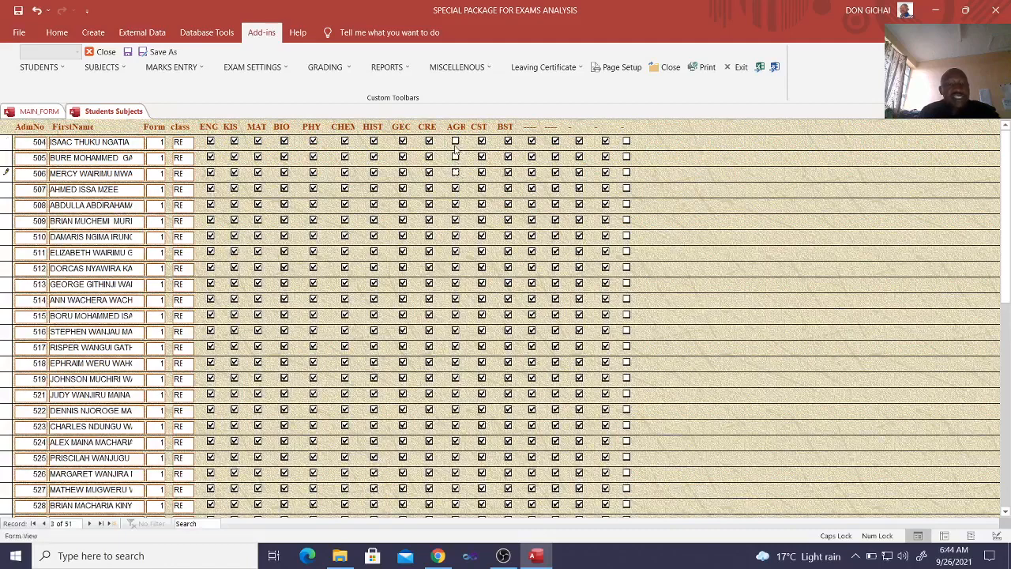
{"action": "left_click", "coordinate": [455, 141]}
{"action": "left_click", "coordinate": [455, 157]}
{"action": "left_click", "coordinate": [455, 172]}
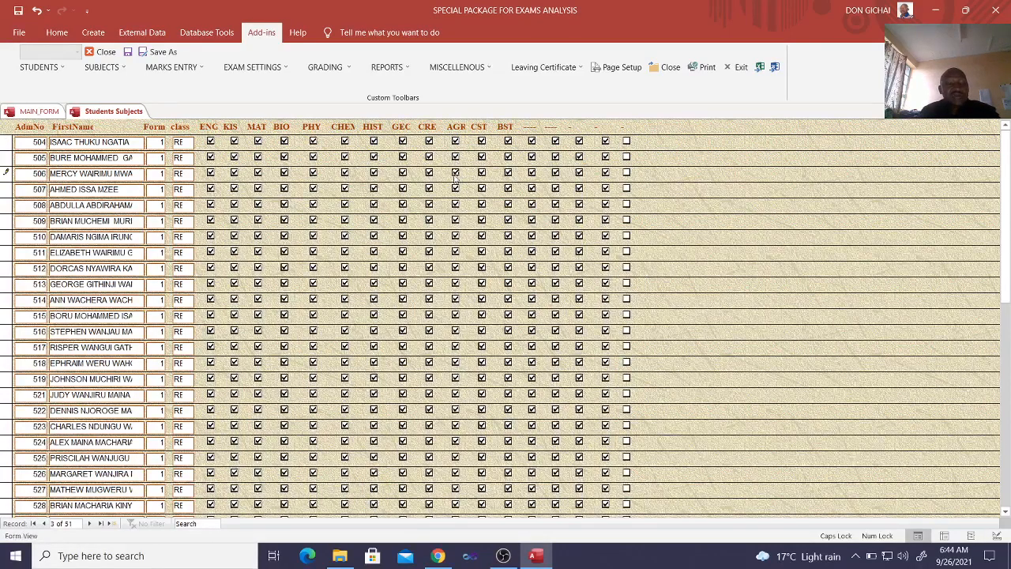
{"action": "left_click", "coordinate": [102, 51]}
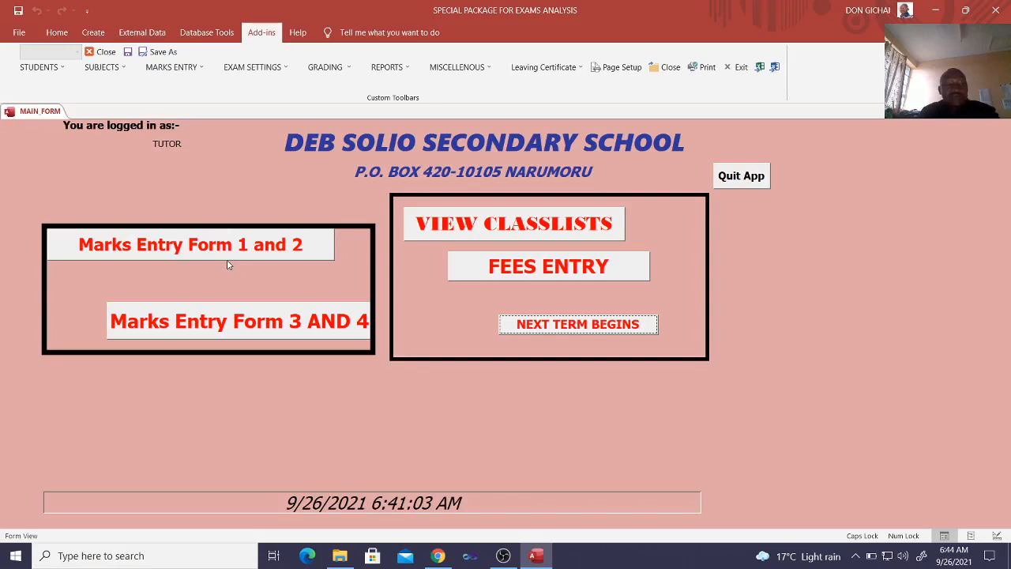
Open the Form 1 and 2 marks entry sheet for year 2020, Form 1, class RED, Term 3
{"action": "left_click", "coordinate": [282, 251]}
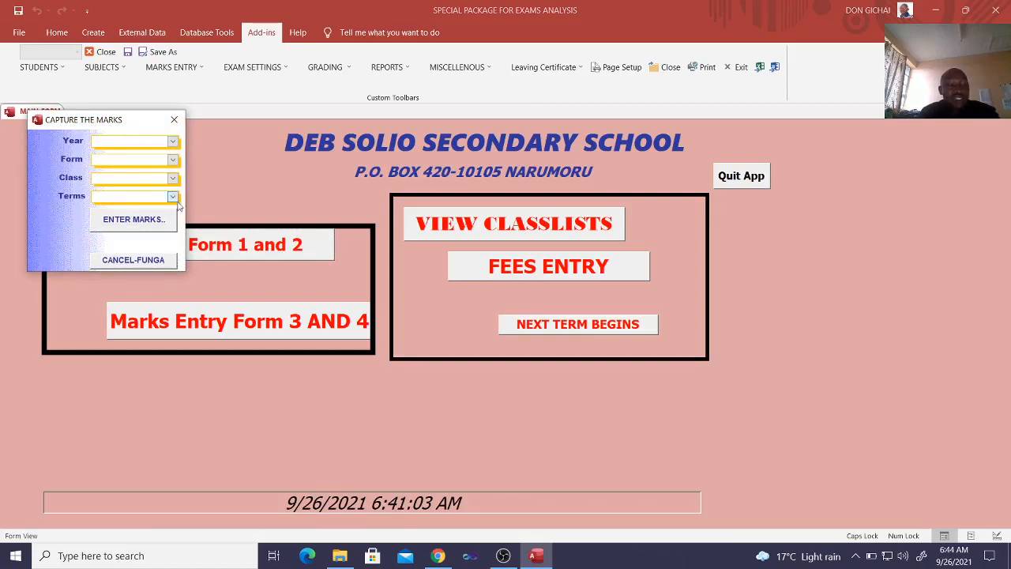
{"action": "left_click", "coordinate": [173, 142]}
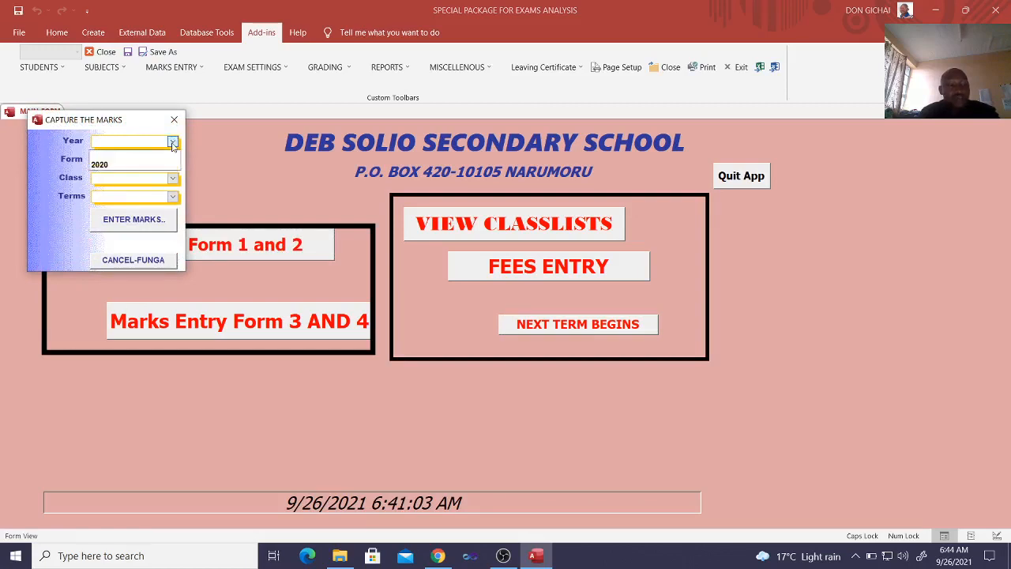
{"action": "left_click", "coordinate": [140, 162]}
{"action": "left_click", "coordinate": [170, 159]}
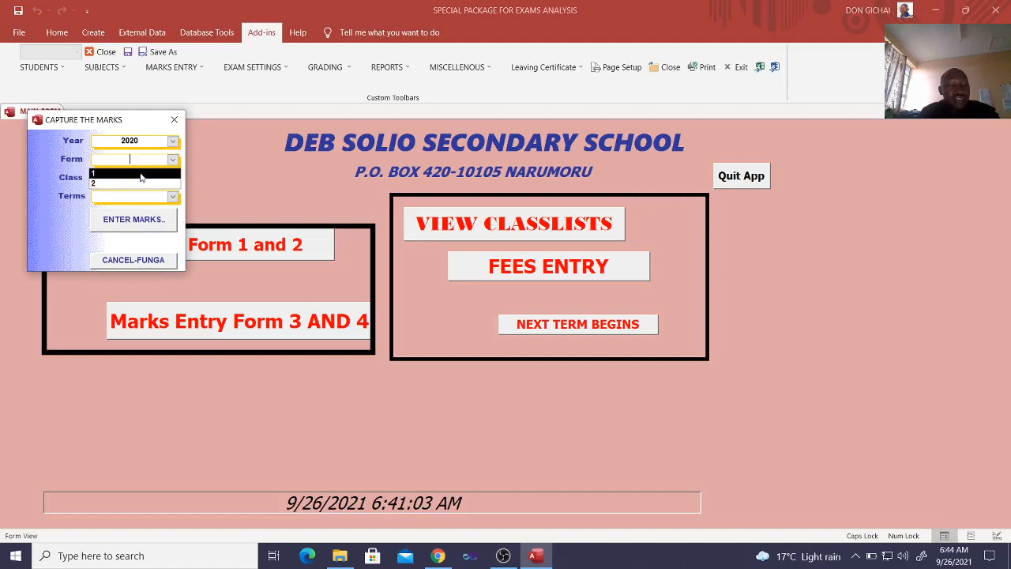
{"action": "left_click", "coordinate": [139, 174]}
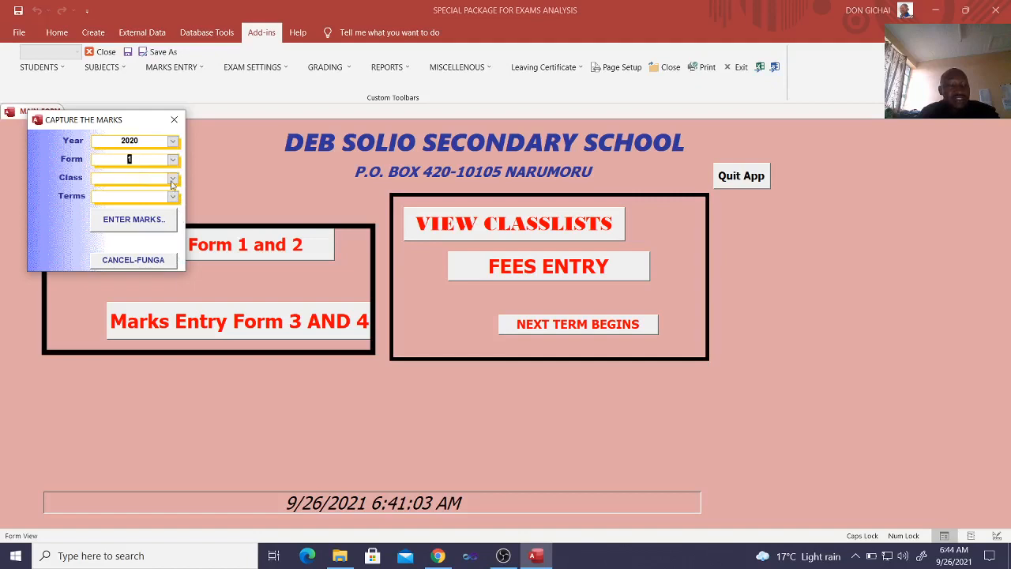
{"action": "left_click", "coordinate": [172, 179]}
{"action": "left_click", "coordinate": [136, 207]}
{"action": "left_click", "coordinate": [173, 196]}
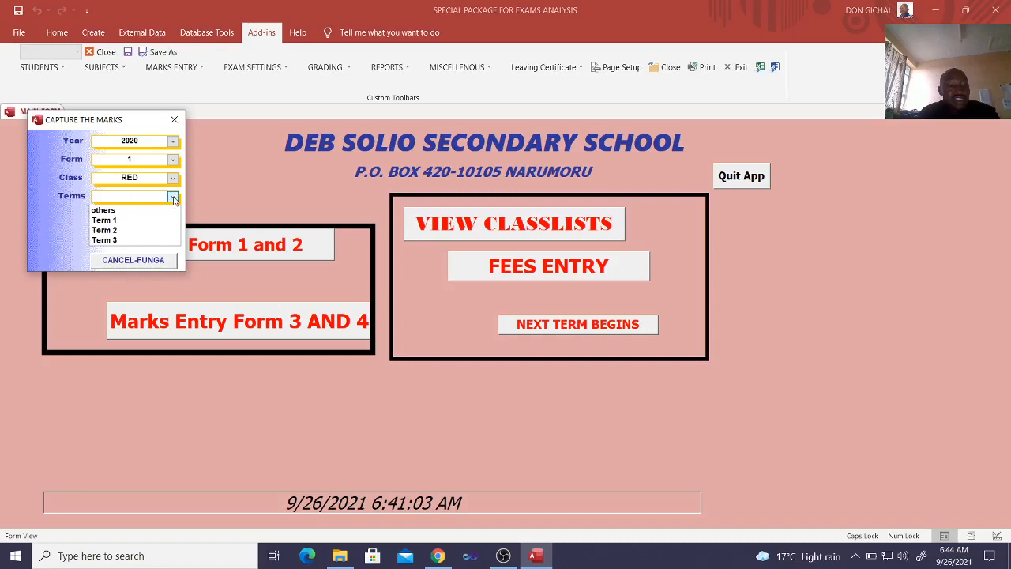
{"action": "left_click", "coordinate": [133, 241]}
{"action": "left_click", "coordinate": [137, 222]}
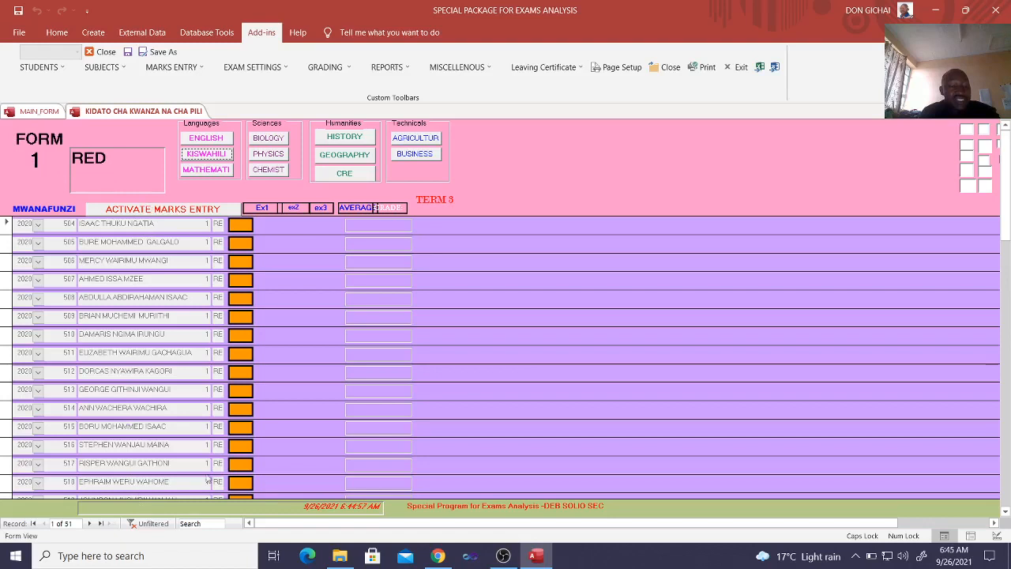
View the class's marks for English, Biology and Geography
{"action": "left_click", "coordinate": [211, 141]}
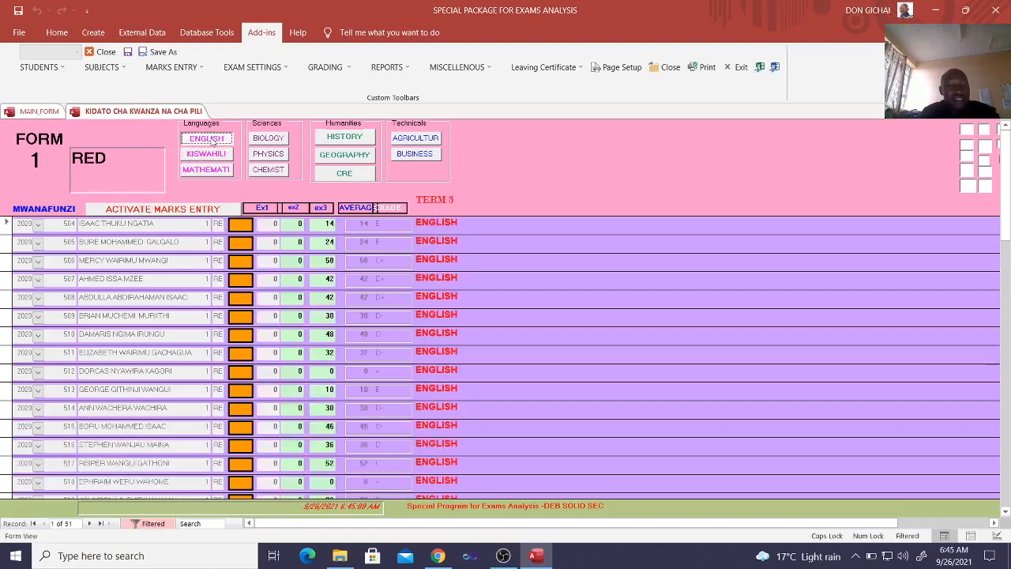
{"action": "left_click", "coordinate": [274, 141]}
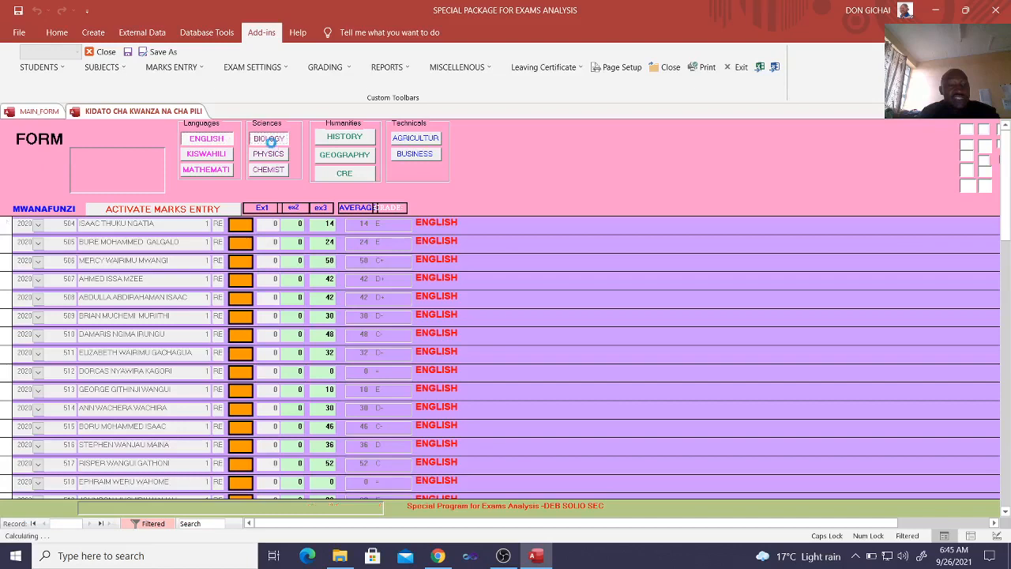
{"action": "left_click", "coordinate": [346, 162]}
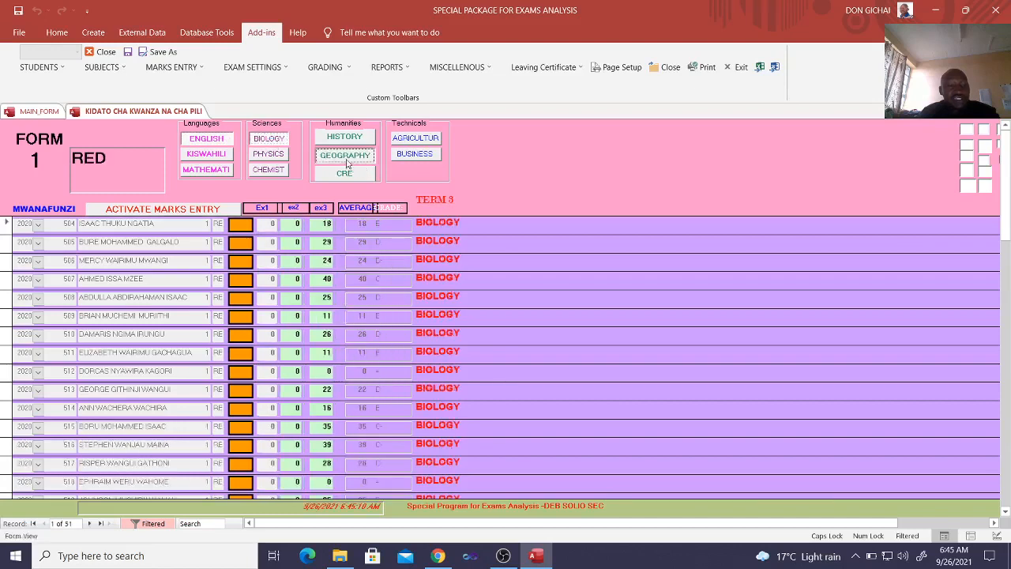
Set the first student's Geography marks to 0 for ex2 and 89 for ex3
{"action": "left_click", "coordinate": [290, 223]}
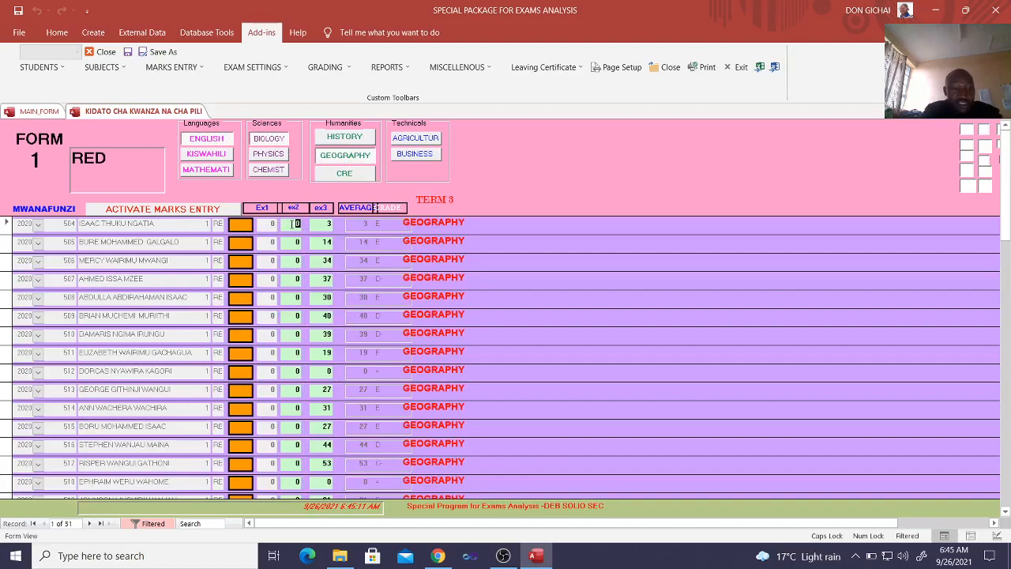
{"action": "type", "text": "6"}
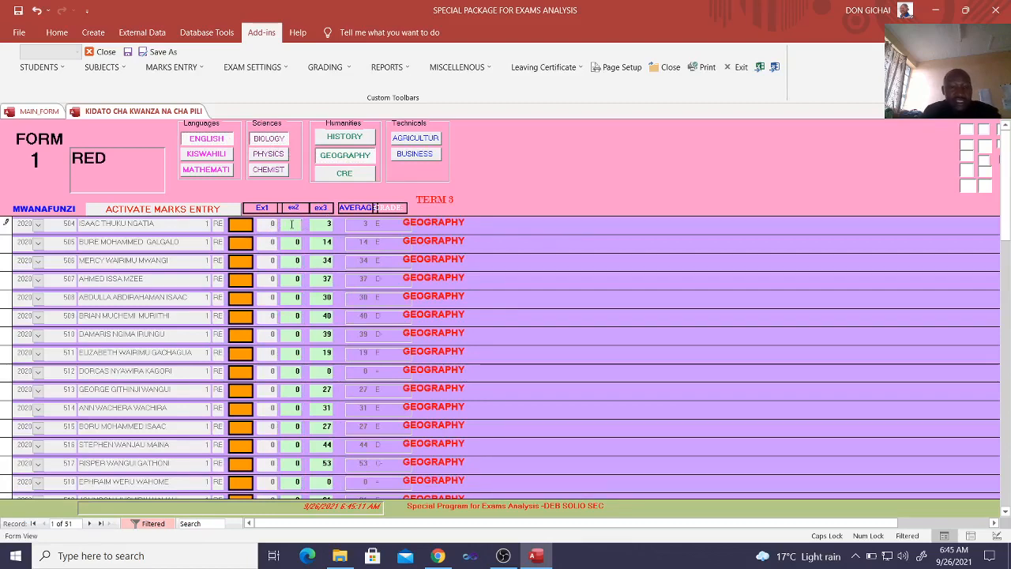
{"action": "left_click", "coordinate": [323, 225]}
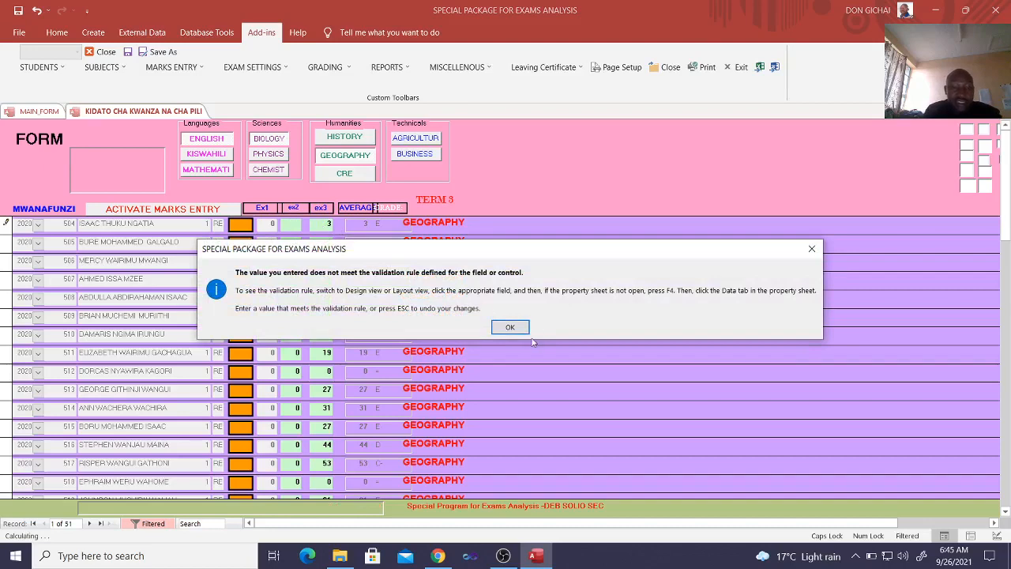
{"action": "left_click", "coordinate": [506, 330]}
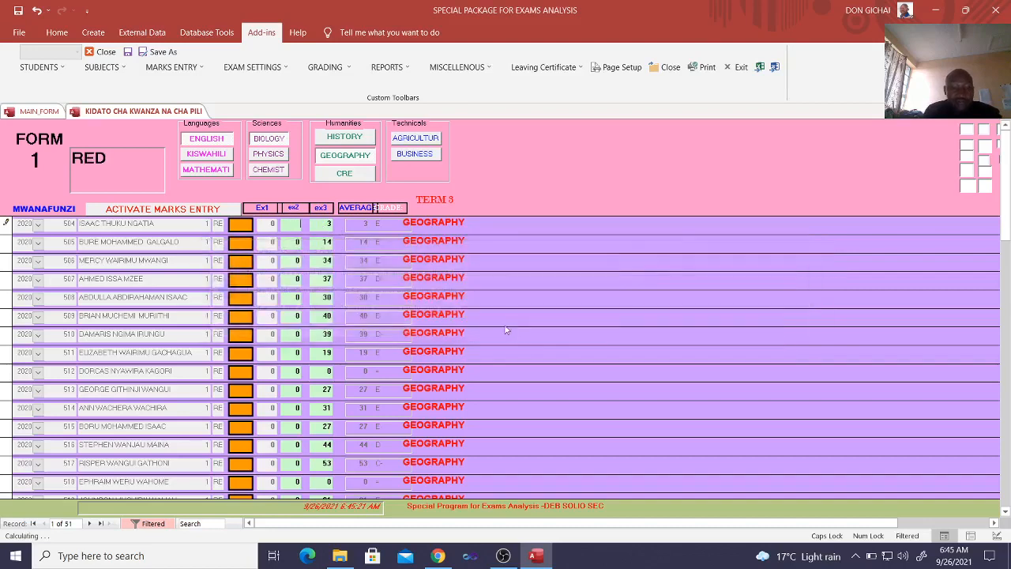
{"action": "type", "text": "0"}
{"action": "left_click", "coordinate": [320, 228]}
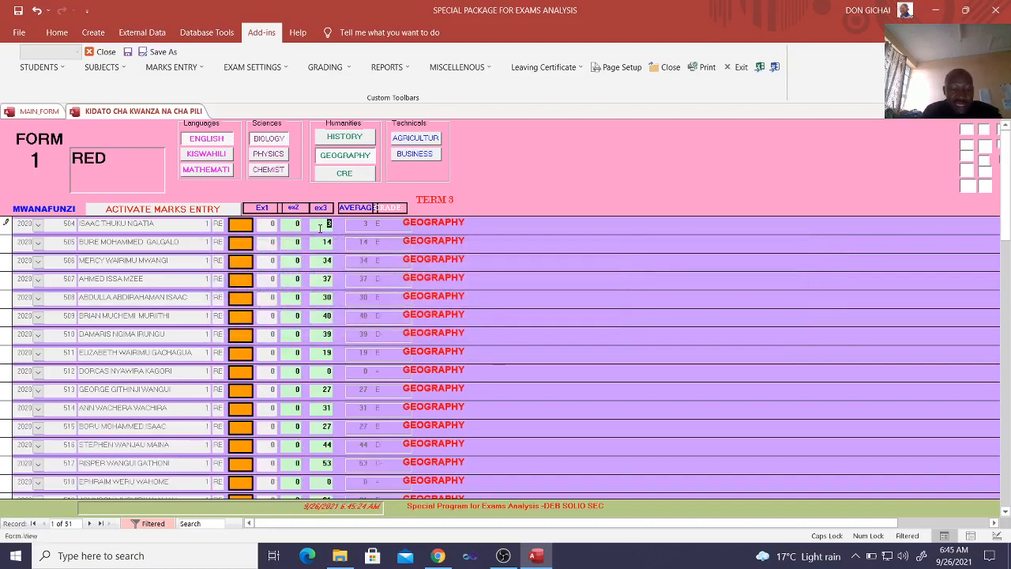
{"action": "key", "text": "Down"}
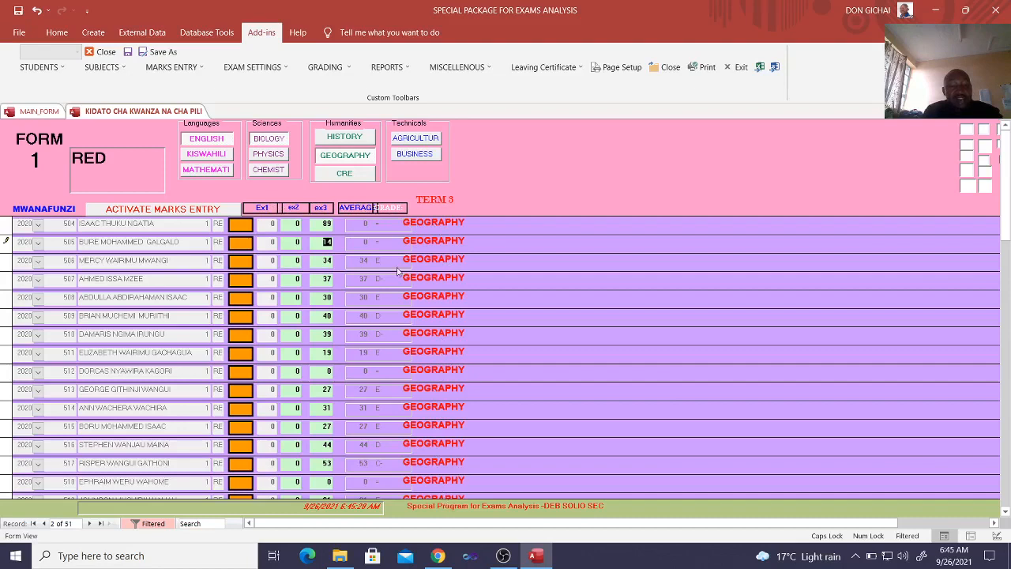
View the class's CRE, Chemistry and Mathematics marks and close the marks entry sheet
{"action": "left_click", "coordinate": [345, 175]}
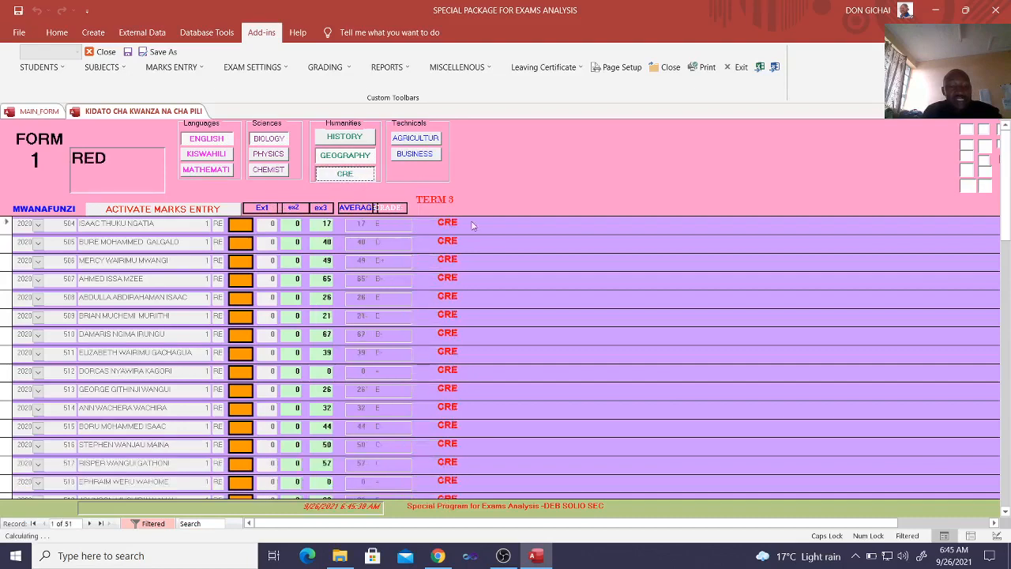
{"action": "left_click", "coordinate": [282, 173]}
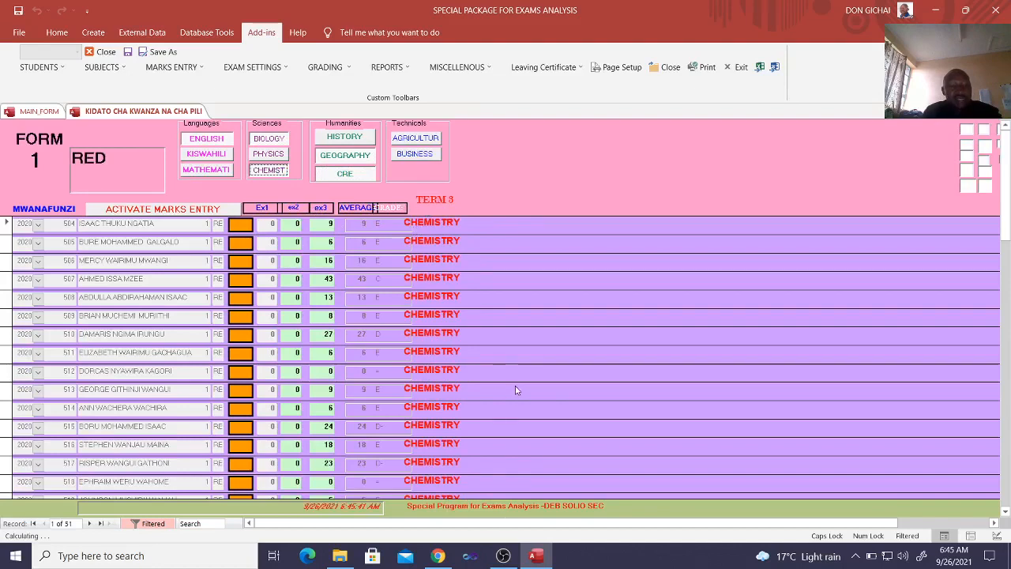
{"action": "left_click", "coordinate": [212, 171]}
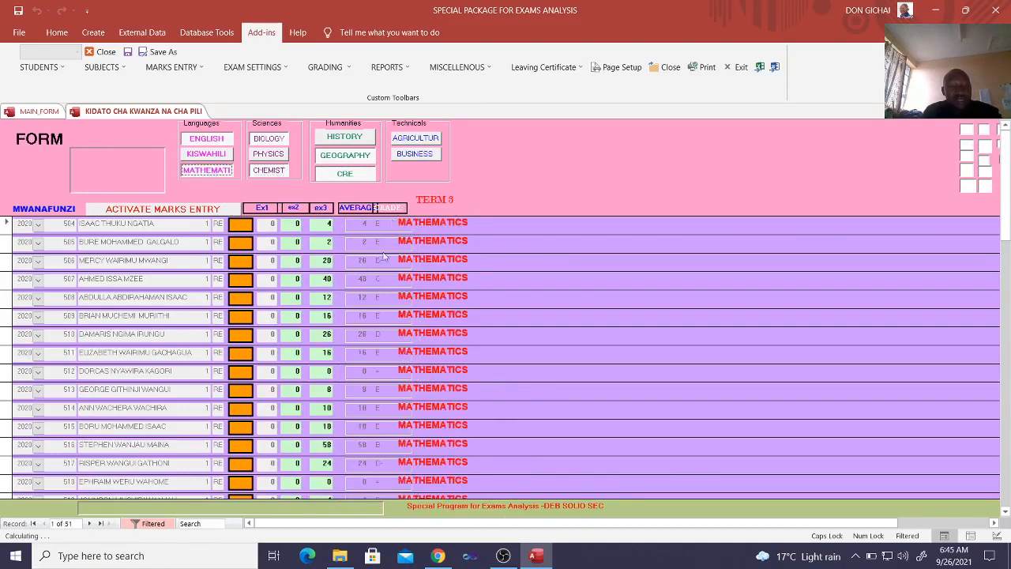
{"action": "left_click", "coordinate": [101, 51]}
{"action": "left_click", "coordinate": [570, 322]}
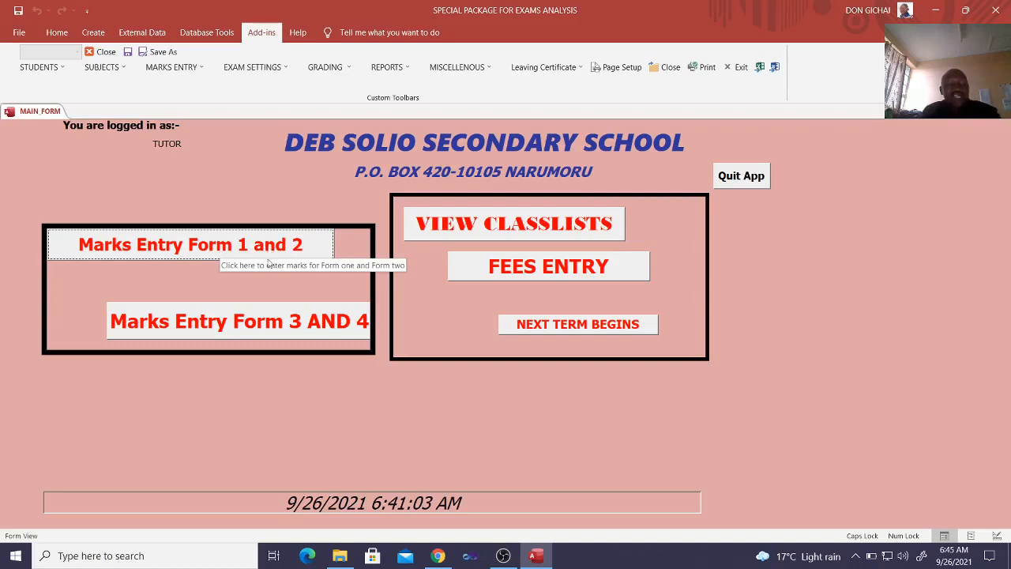
View the Form 3 and 4 marks entry sheet for year 2020, Form 3, class YELLOW, Term 3, and close it
{"action": "left_click", "coordinate": [261, 322]}
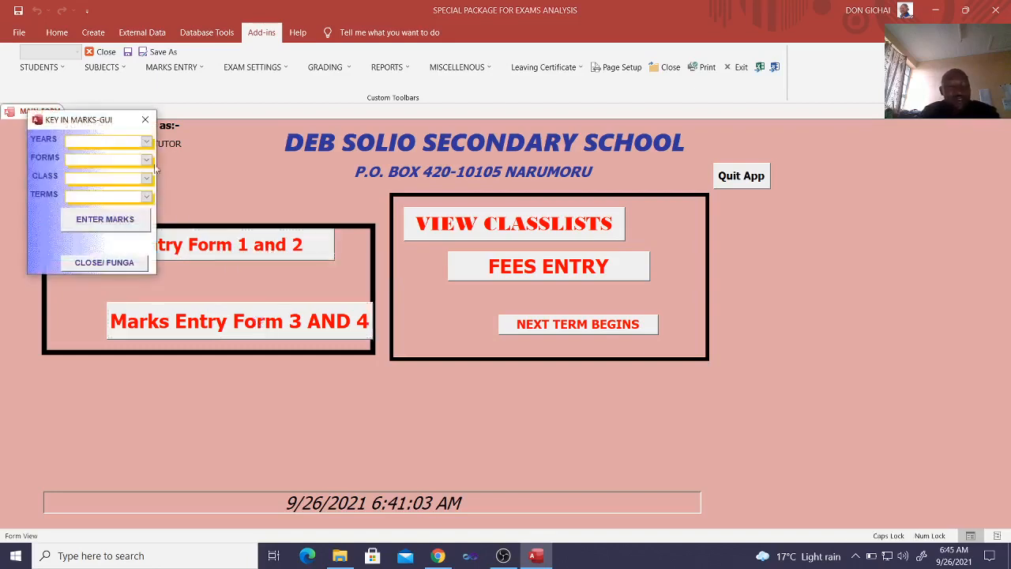
{"action": "left_click", "coordinate": [146, 141]}
{"action": "left_click", "coordinate": [142, 162]}
{"action": "left_click", "coordinate": [147, 160]}
{"action": "left_click", "coordinate": [102, 173]}
{"action": "left_click", "coordinate": [146, 177]}
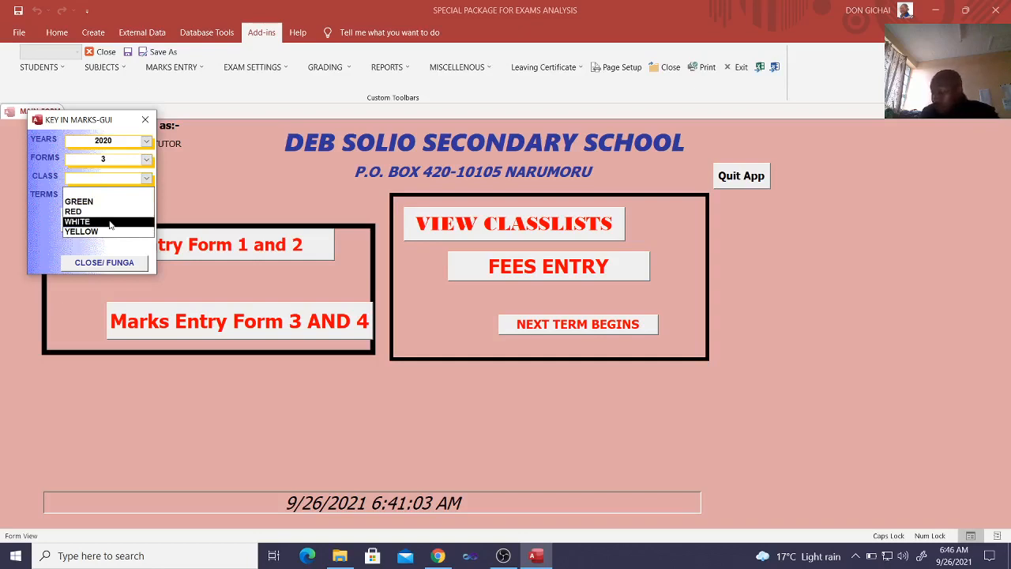
{"action": "left_click", "coordinate": [107, 231]}
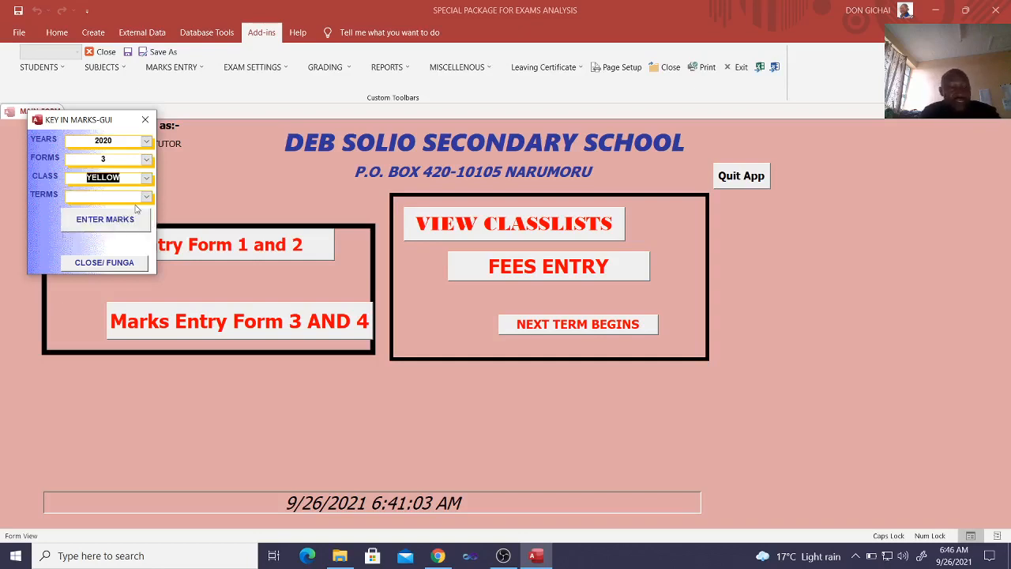
{"action": "left_click", "coordinate": [145, 196]}
{"action": "left_click", "coordinate": [118, 230]}
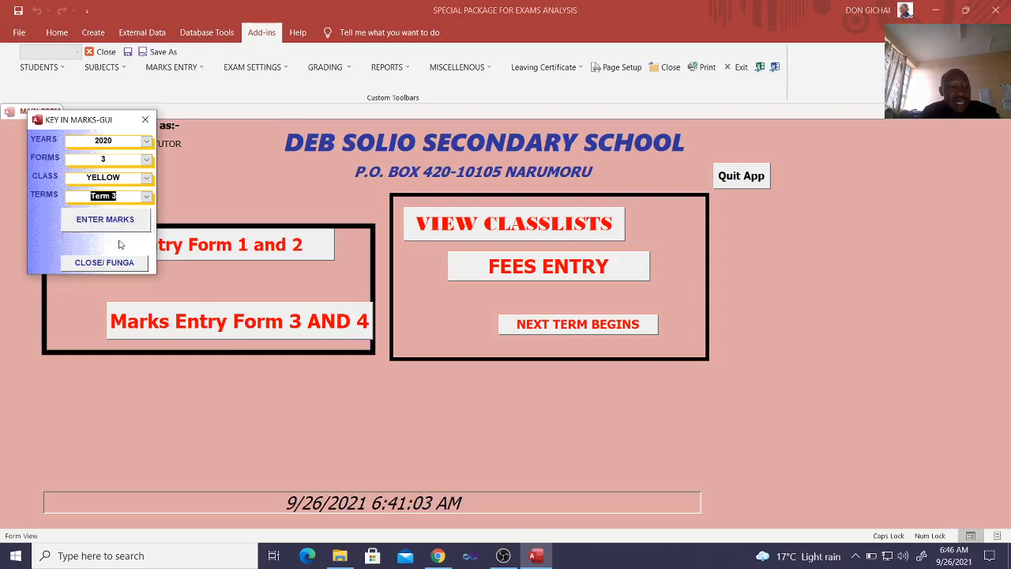
{"action": "left_click", "coordinate": [121, 224]}
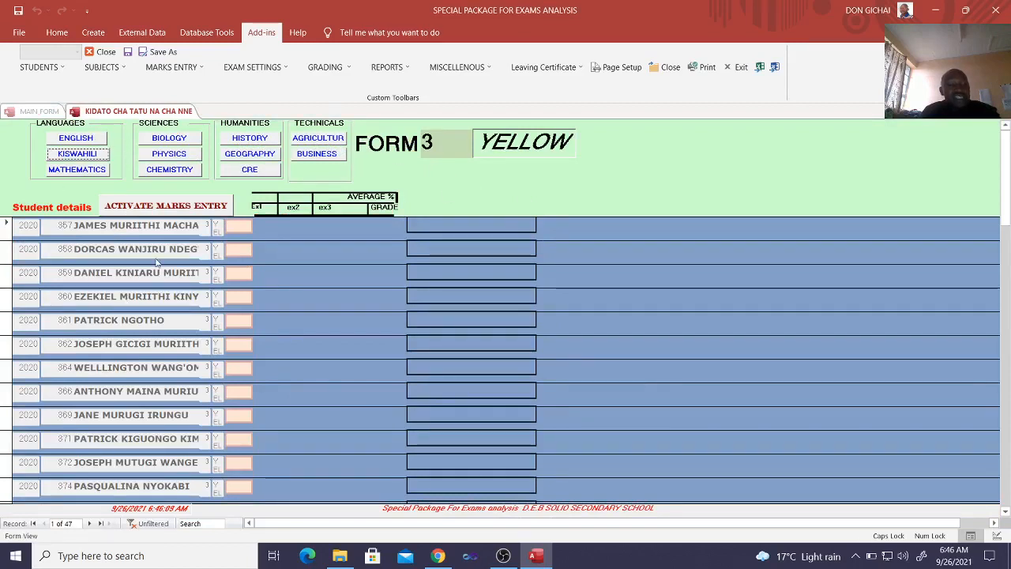
{"action": "left_click", "coordinate": [670, 67]}
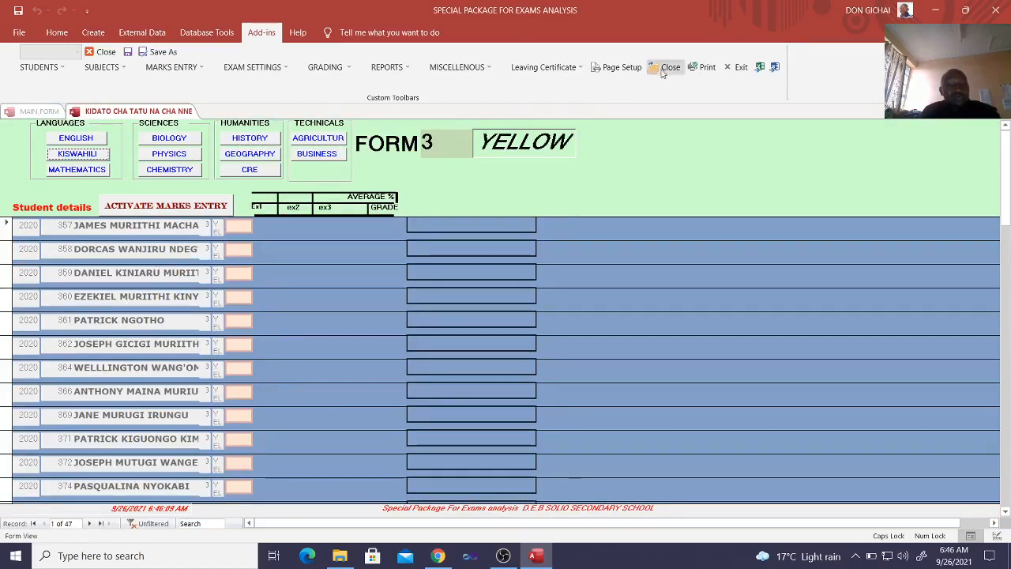
Open the locked exam formula settings by entering the password, view the opener, midterm and endterm parameters, and close them
{"action": "left_click", "coordinate": [570, 321]}
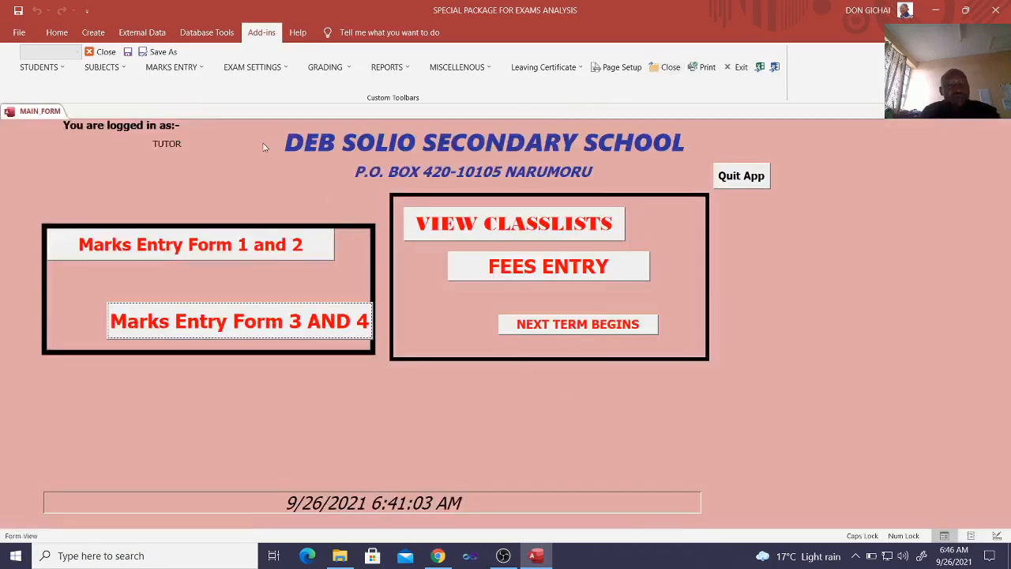
{"action": "left_click", "coordinate": [254, 70]}
{"action": "mouse_move", "coordinate": [255, 87]}
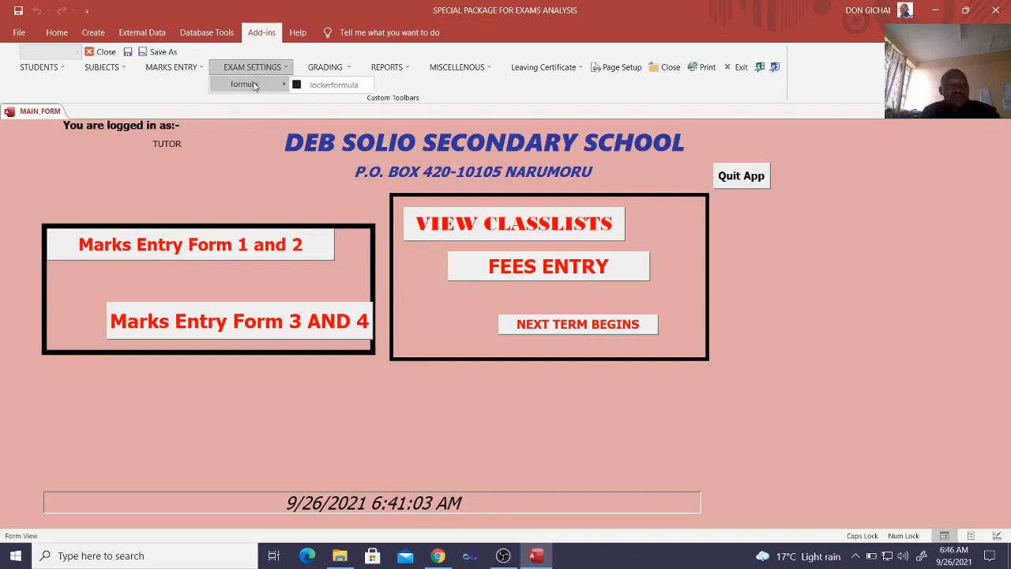
{"action": "left_click", "coordinate": [335, 85]}
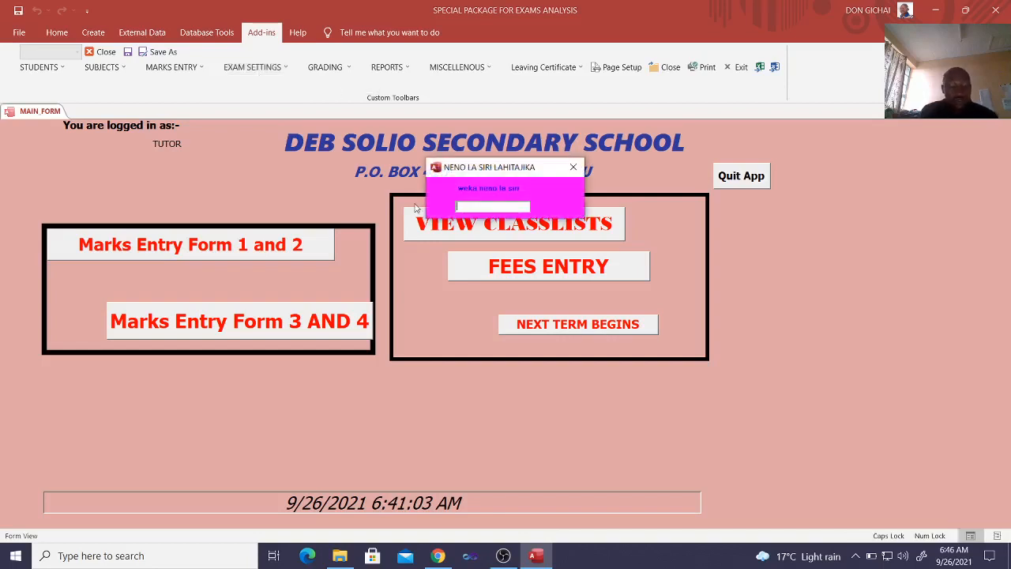
{"action": "type", "text": "**"}
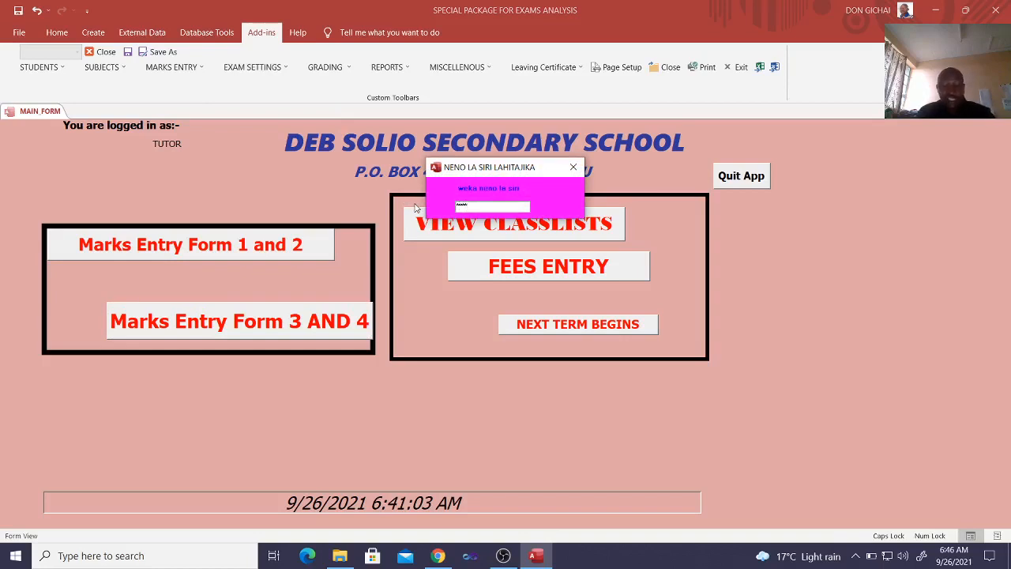
{"action": "key", "text": "Return"}
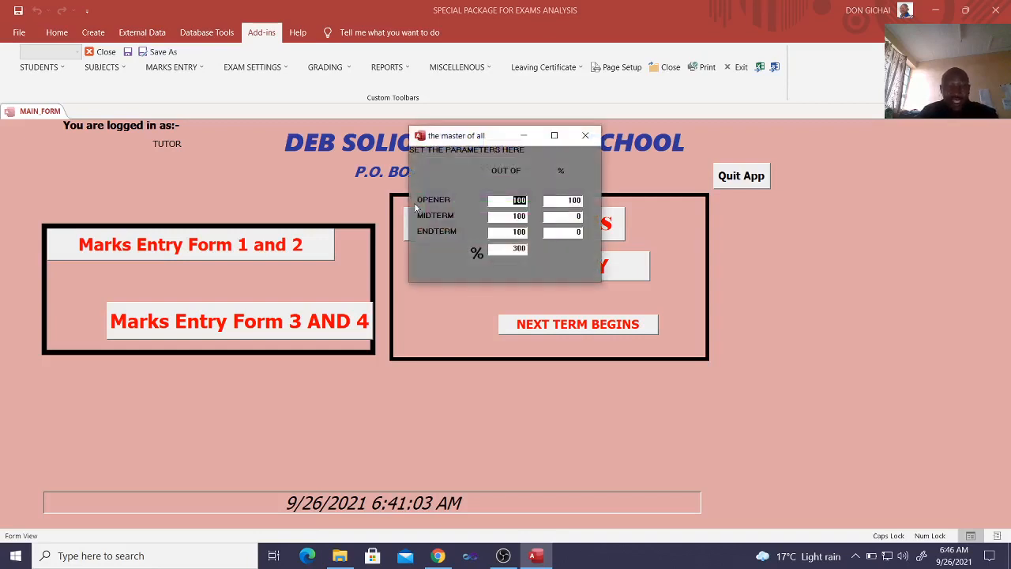
{"action": "left_click_drag", "start_coordinate": [462, 143], "coordinate": [455, 149]}
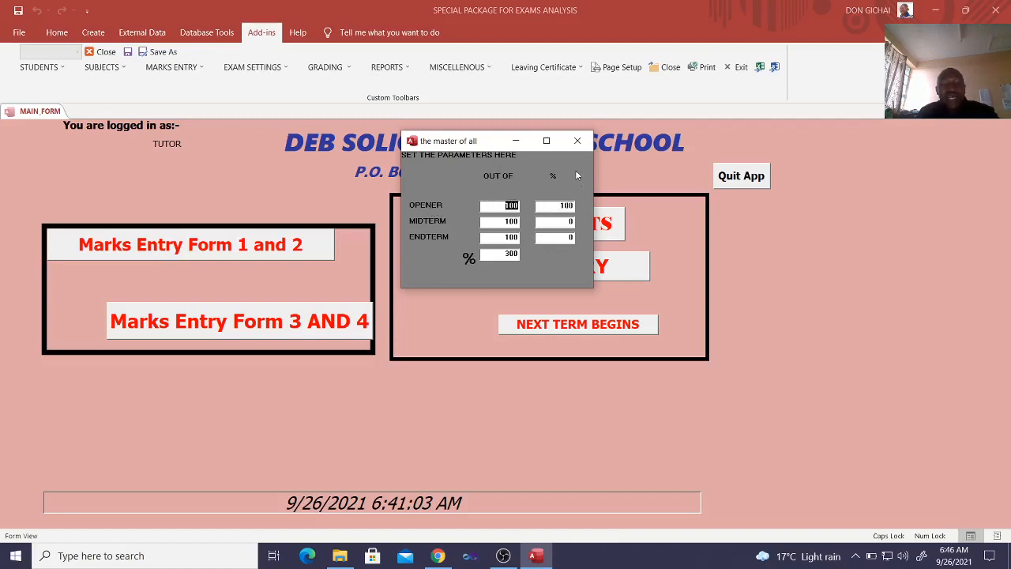
{"action": "left_click", "coordinate": [576, 147]}
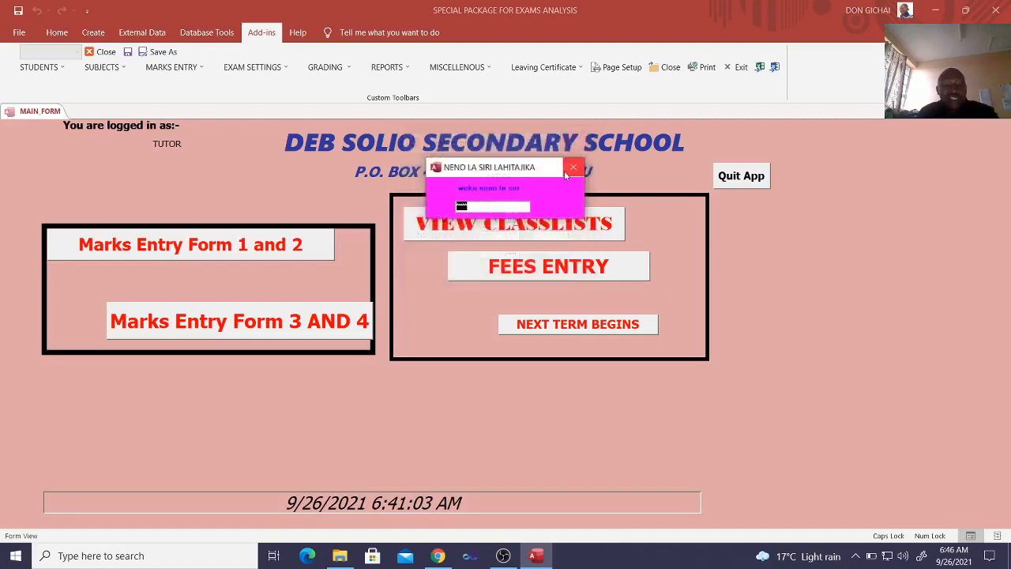
Generate the Form 1 and 2 form subject analysis report for year 2020, Form 2, Term 3
{"action": "left_click", "coordinate": [391, 69]}
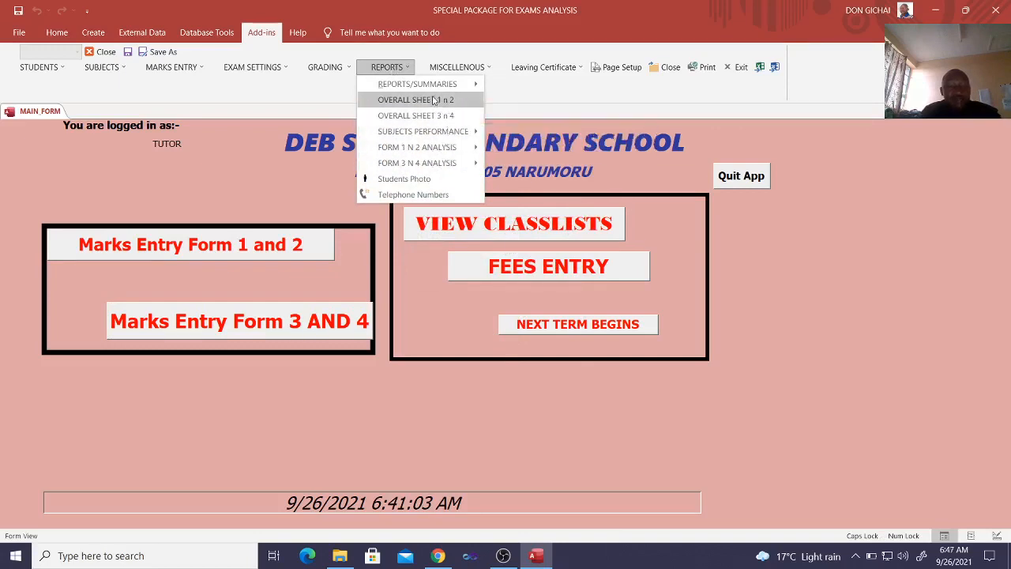
{"action": "mouse_move", "coordinate": [454, 150]}
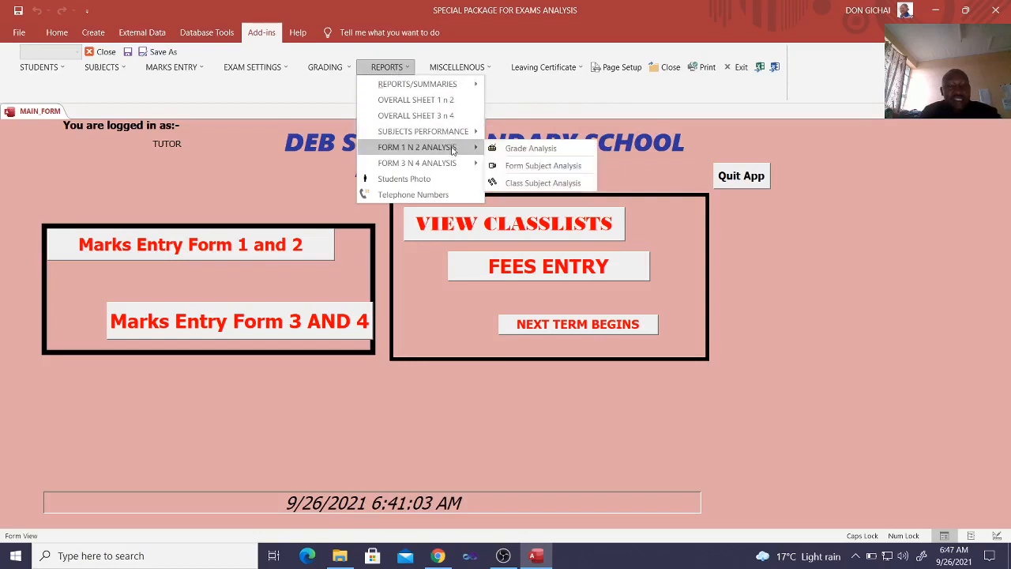
{"action": "left_click", "coordinate": [534, 166]}
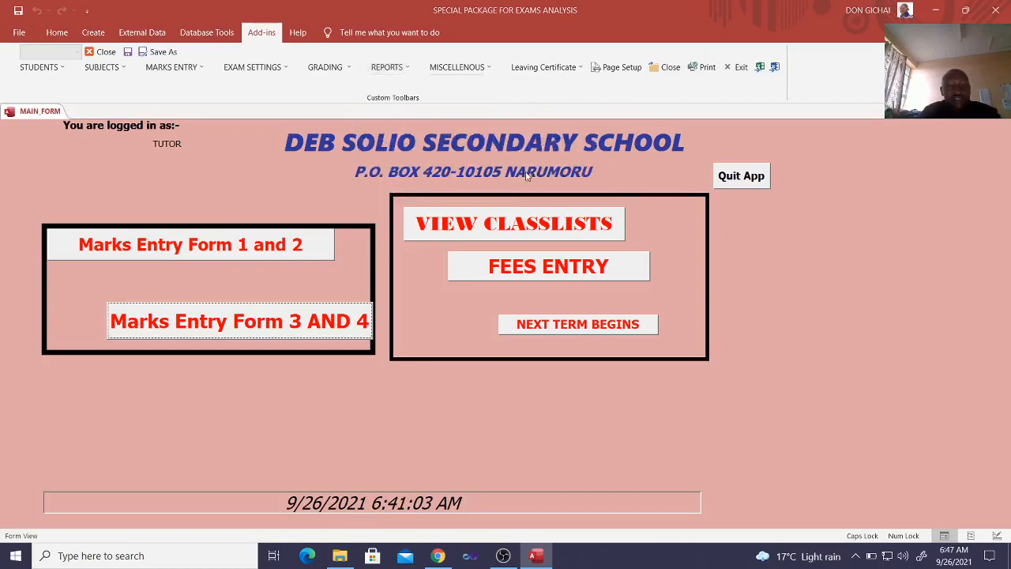
{"action": "left_click", "coordinate": [378, 188]}
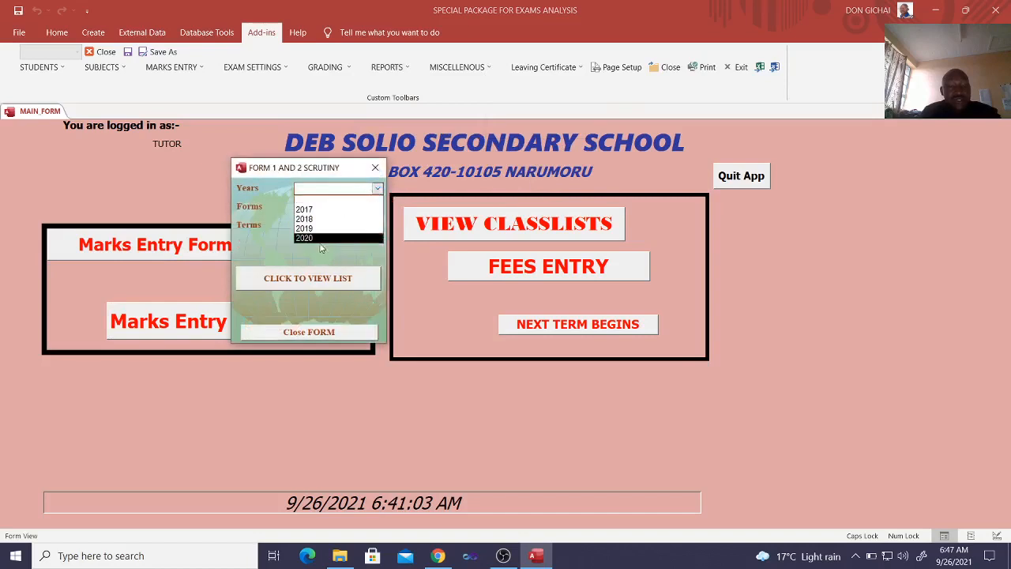
{"action": "left_click", "coordinate": [324, 237]}
{"action": "left_click", "coordinate": [378, 206]}
{"action": "left_click", "coordinate": [354, 228]}
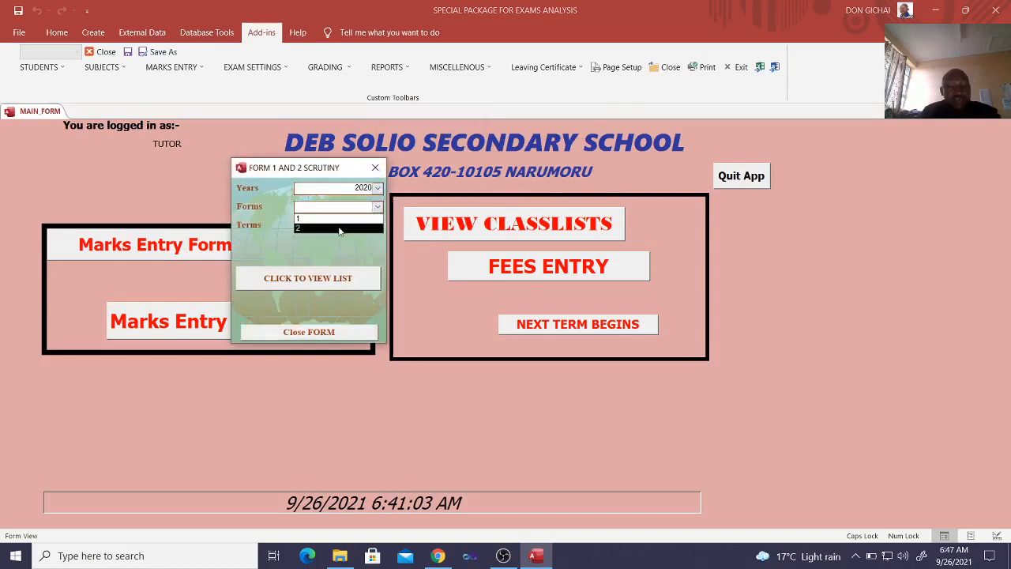
{"action": "left_click", "coordinate": [378, 225]}
{"action": "left_click", "coordinate": [345, 266]}
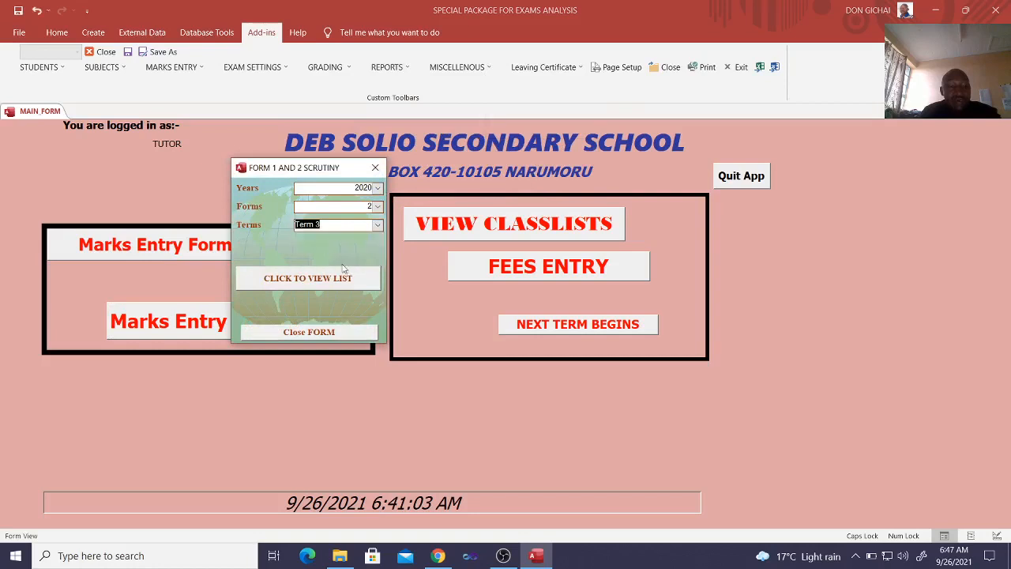
{"action": "left_click", "coordinate": [335, 282]}
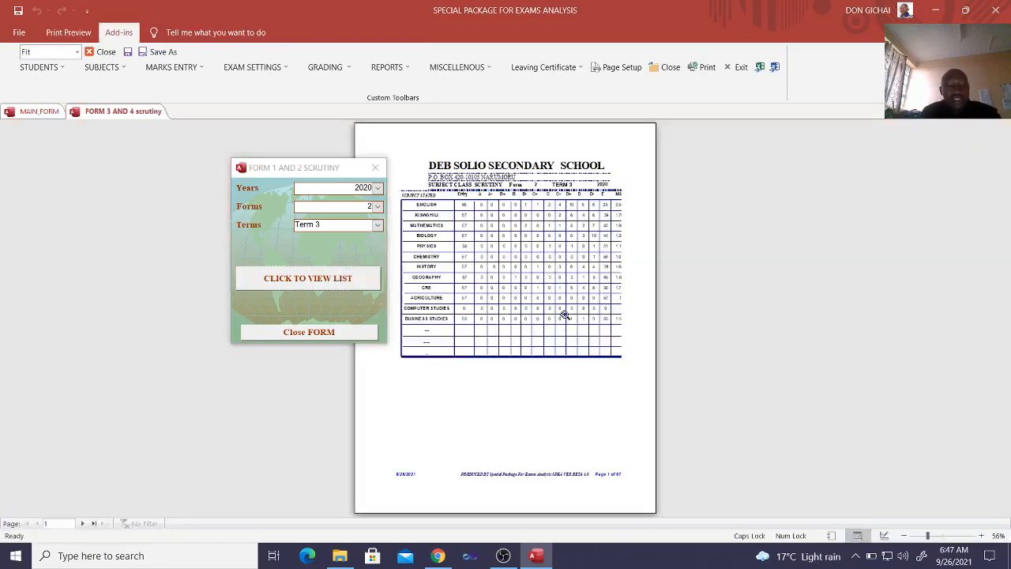
{"action": "left_click", "coordinate": [570, 276]}
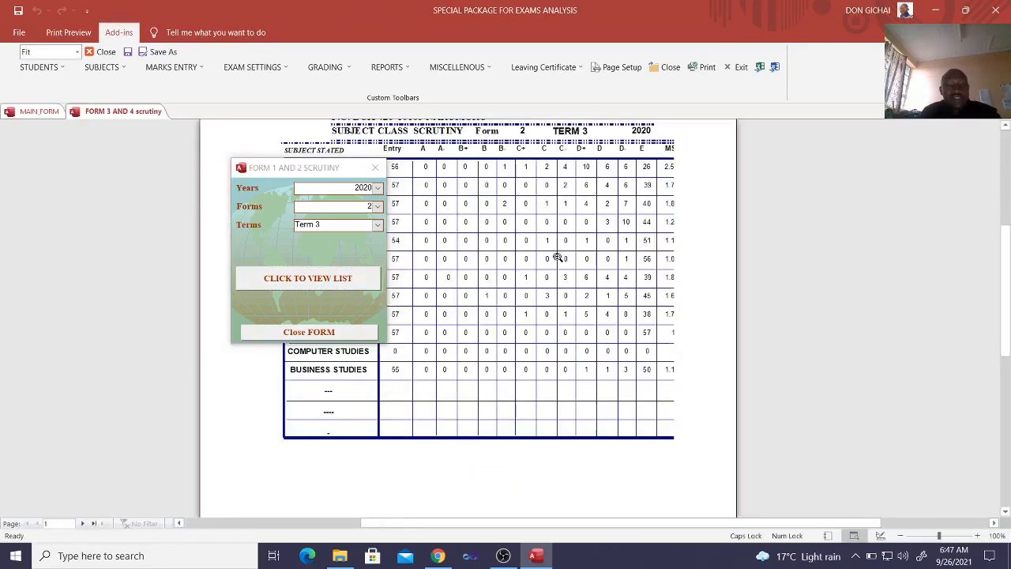
Move the report criteria dialog aside, view the subject scrutiny report, and close both the report and the dialog
{"action": "left_click_drag", "start_coordinate": [300, 174], "coordinate": [489, 237]}
{"action": "scroll", "coordinate": [420, 166], "scroll_direction": "up", "scroll_amount": 2}
{"action": "scroll", "coordinate": [417, 179], "scroll_direction": "up", "scroll_amount": 1}
{"action": "left_click_drag", "start_coordinate": [478, 270], "coordinate": [475, 268]}
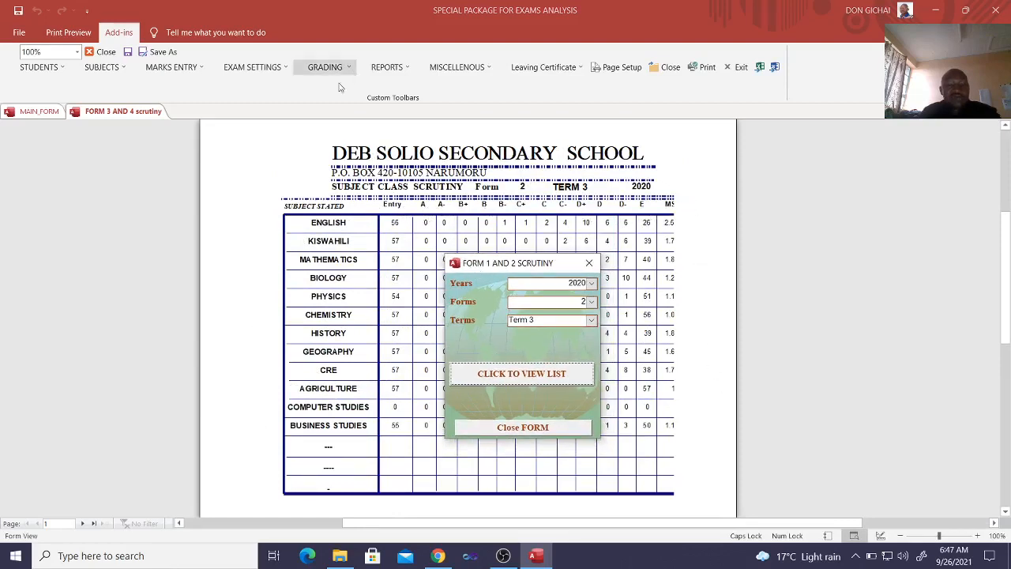
{"action": "left_click", "coordinate": [666, 67]}
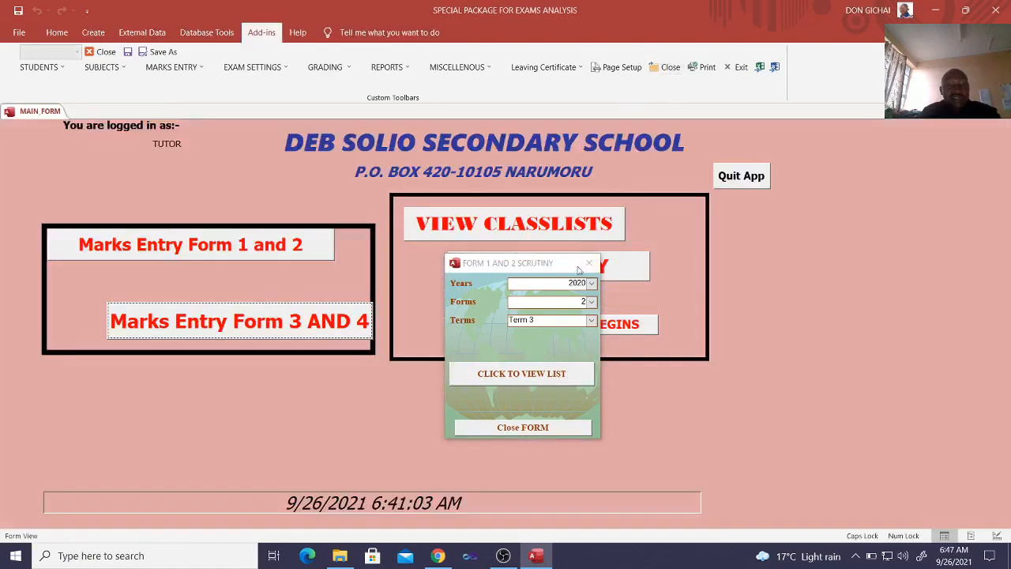
{"action": "left_click", "coordinate": [582, 264]}
View the Form 2 grading system and close it
{"action": "left_click", "coordinate": [334, 69]}
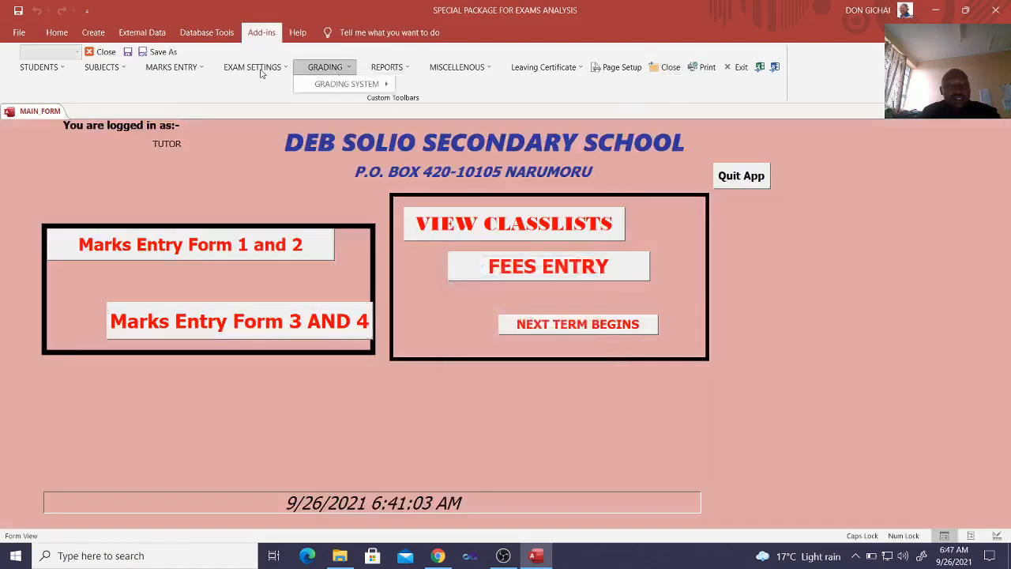
{"action": "mouse_move", "coordinate": [335, 84]}
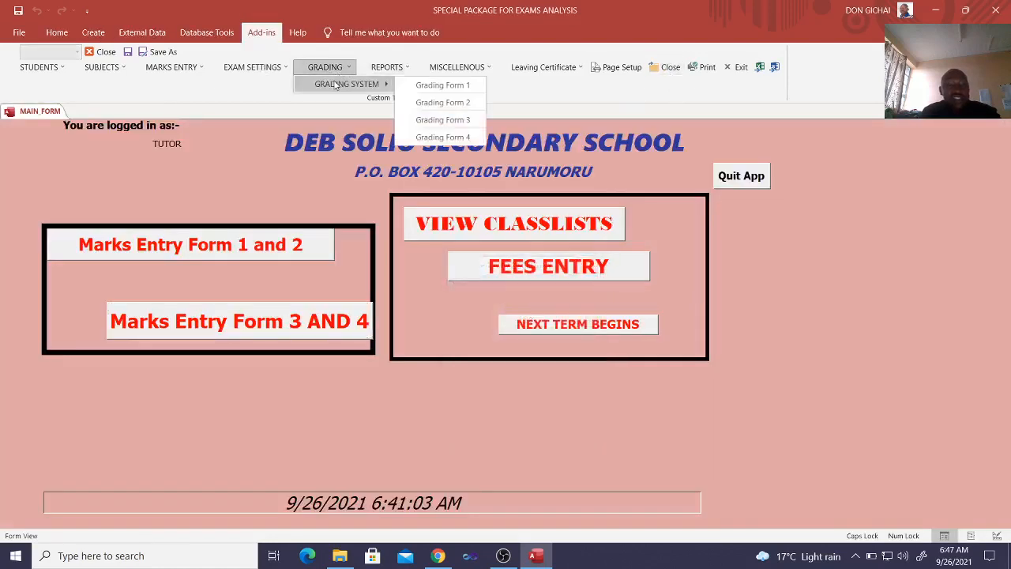
{"action": "left_click", "coordinate": [455, 103]}
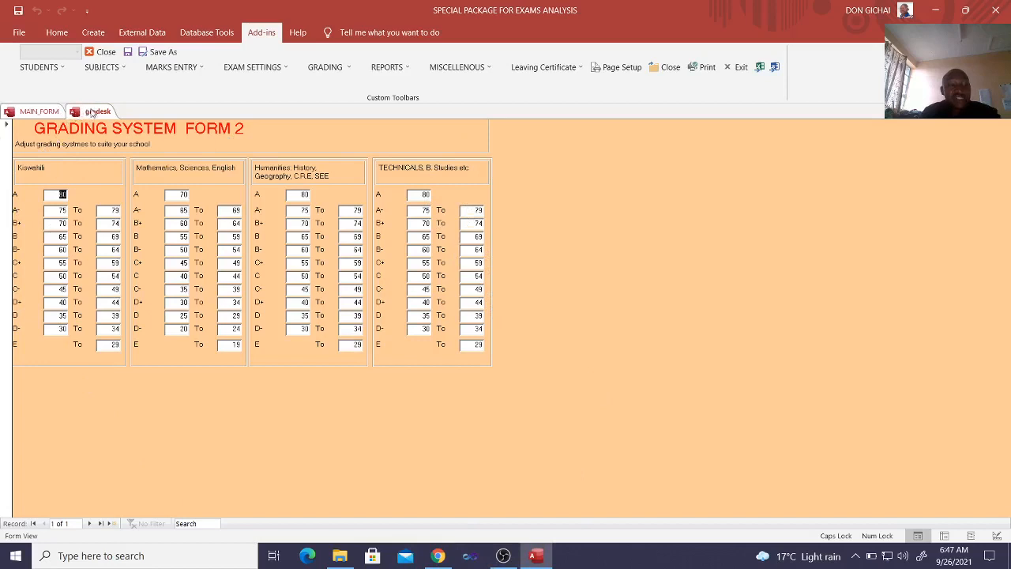
{"action": "right_click", "coordinate": [90, 110]}
{"action": "left_click", "coordinate": [121, 133]}
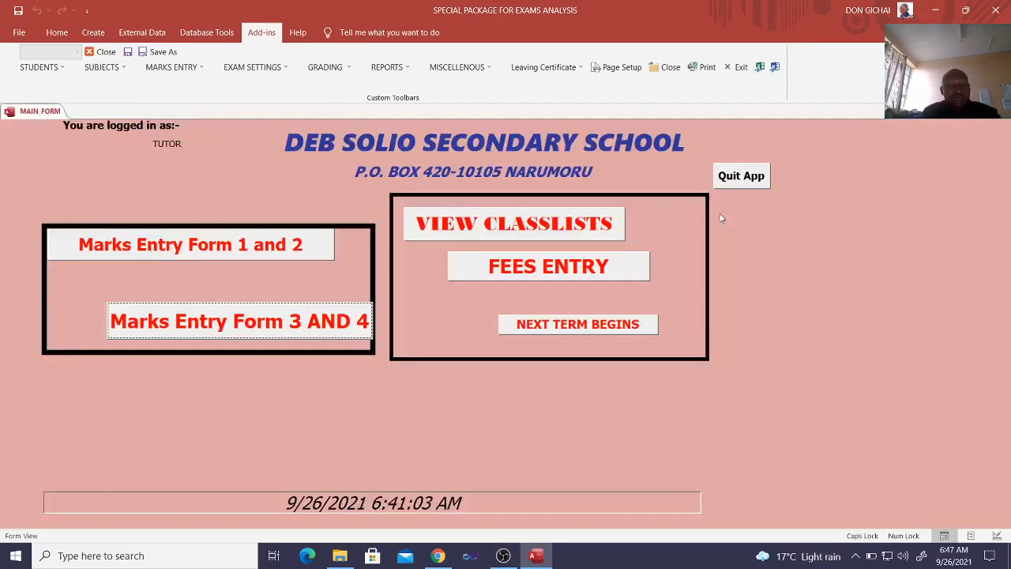
View the students master control file and its table for pasting from Excel, selecting all the table's columns, and close both
{"action": "left_click", "coordinate": [101, 67]}
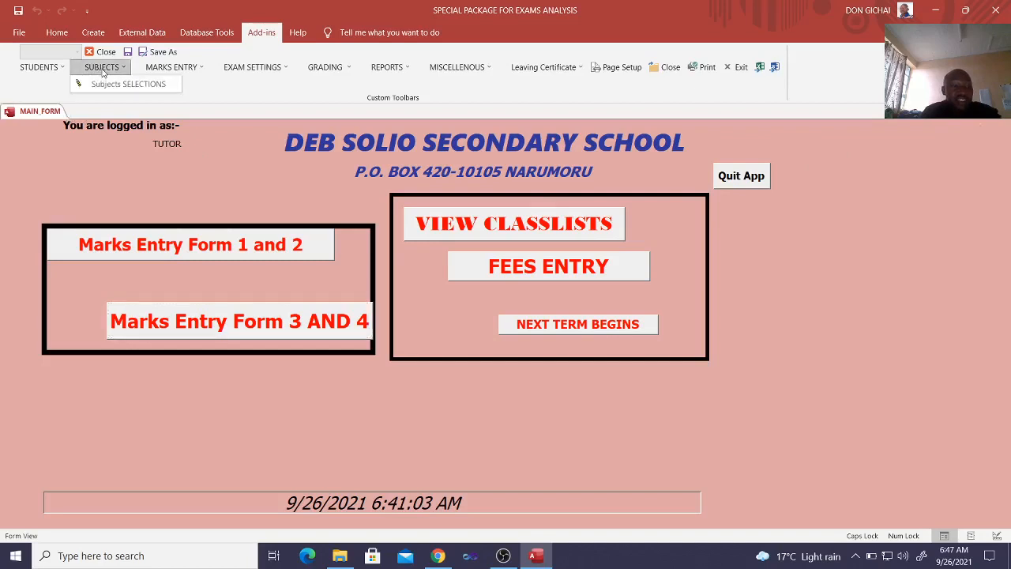
{"action": "left_click", "coordinate": [55, 69]}
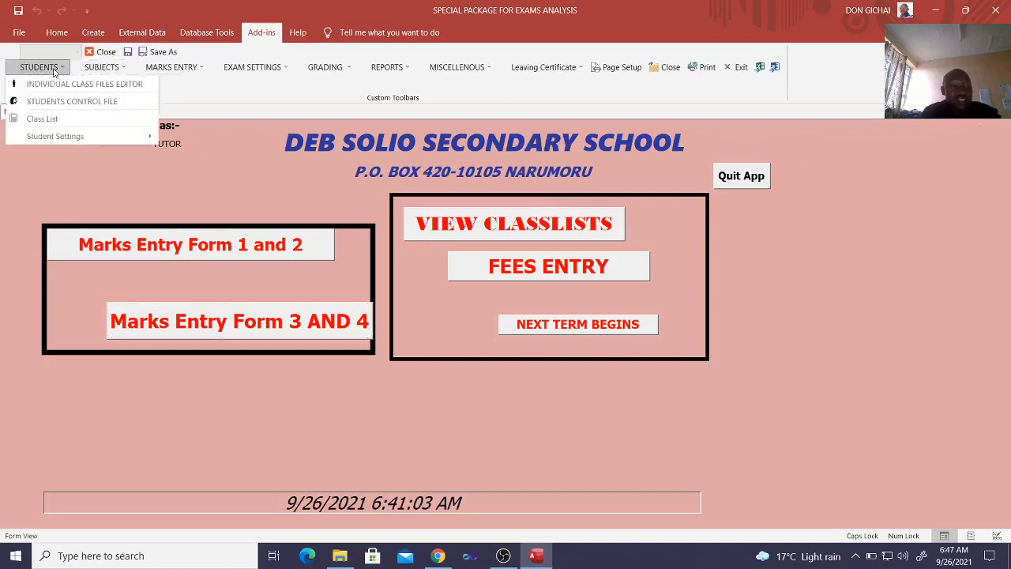
{"action": "left_click", "coordinate": [76, 103]}
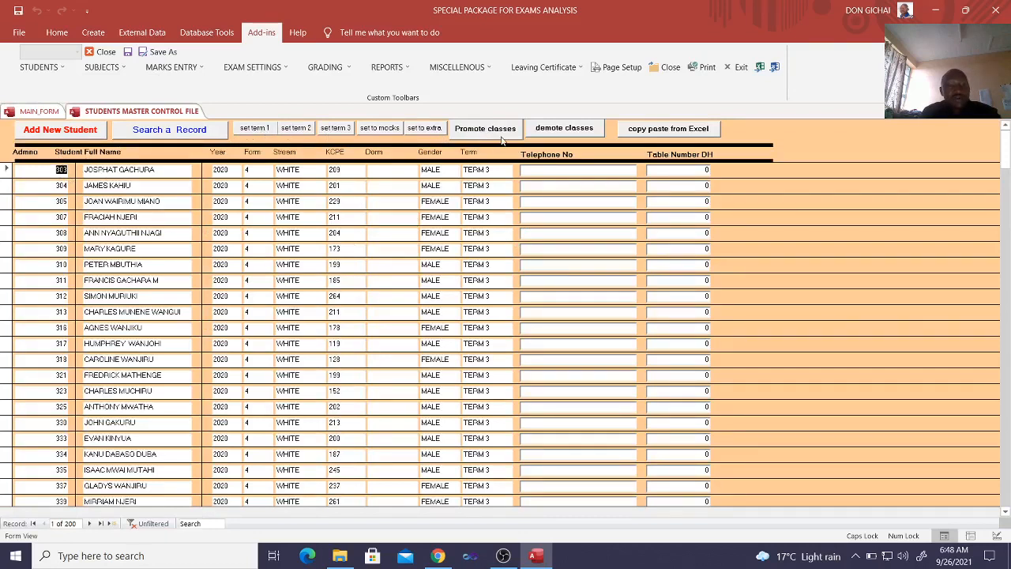
{"action": "left_click", "coordinate": [663, 136]}
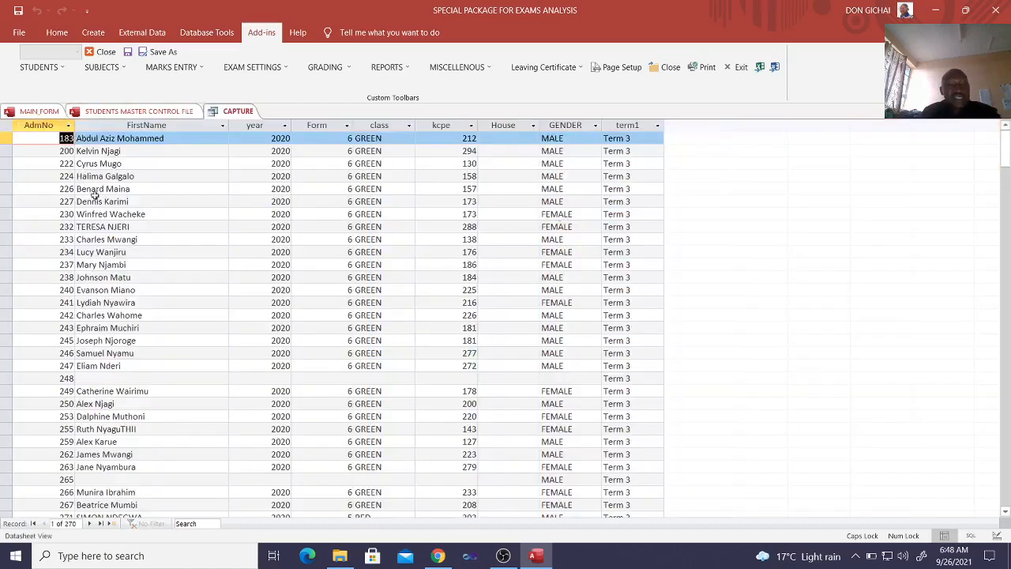
{"action": "left_click_drag", "start_coordinate": [61, 125], "coordinate": [632, 145]}
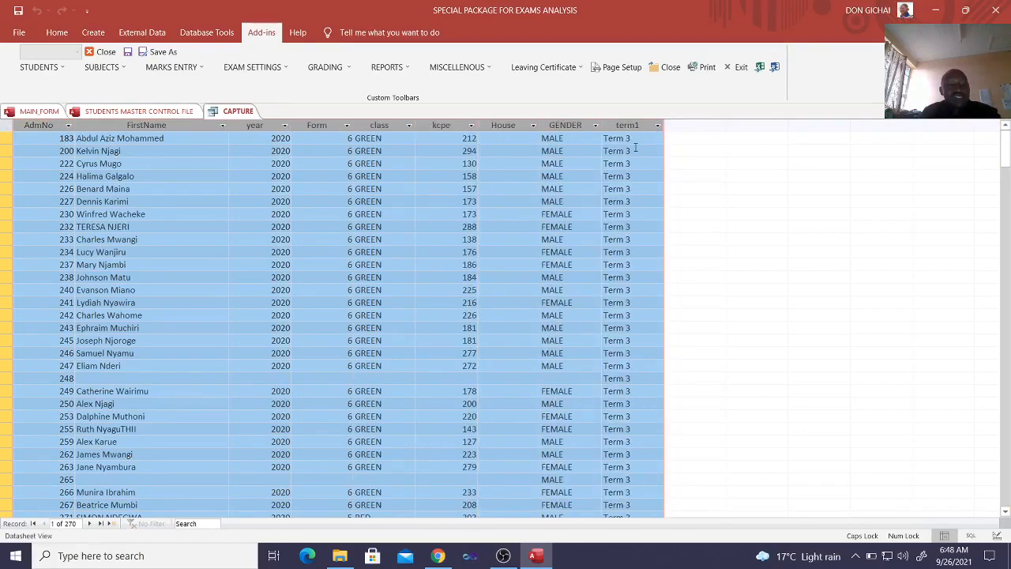
{"action": "left_click", "coordinate": [673, 68]}
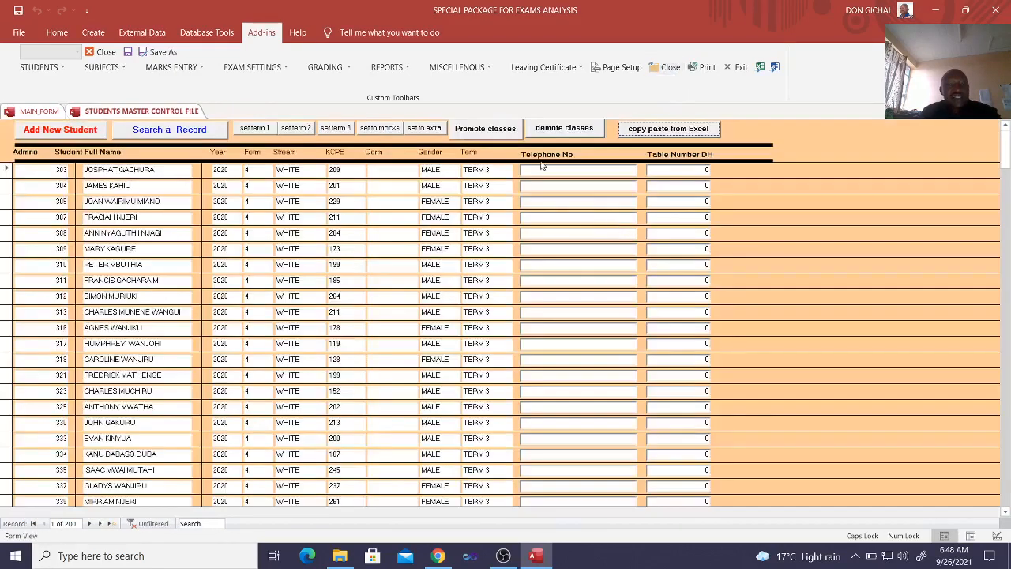
{"action": "left_click", "coordinate": [668, 68]}
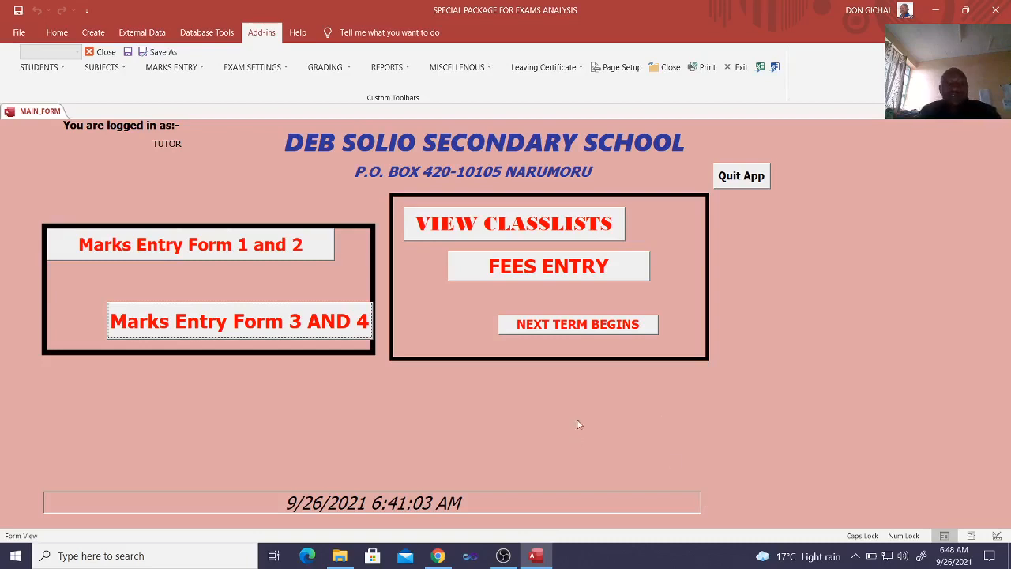
Try to open the leaving certificate section by entering the password
{"action": "left_click", "coordinate": [546, 68]}
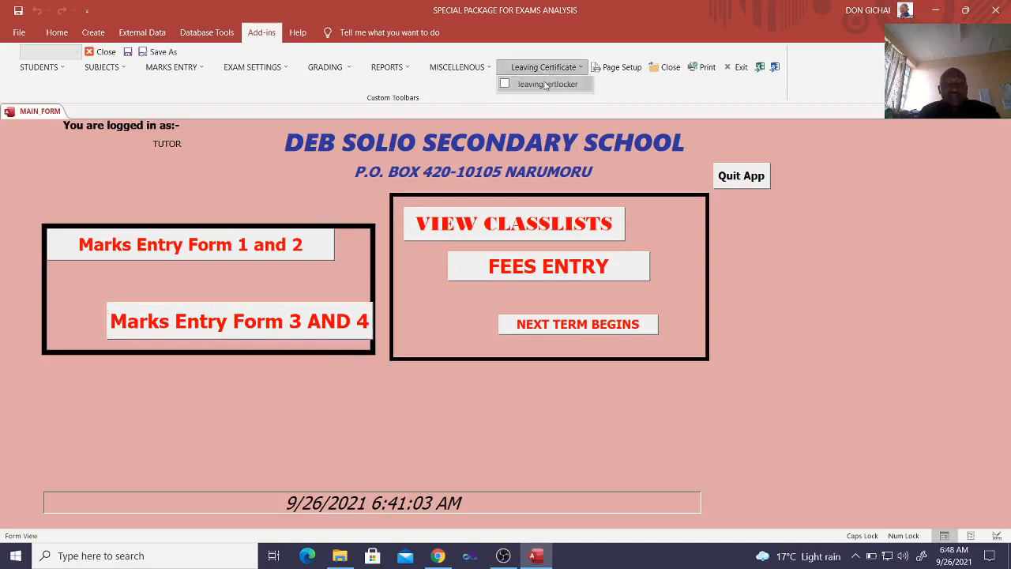
{"action": "left_click", "coordinate": [545, 84]}
{"action": "type", "text": "*"}
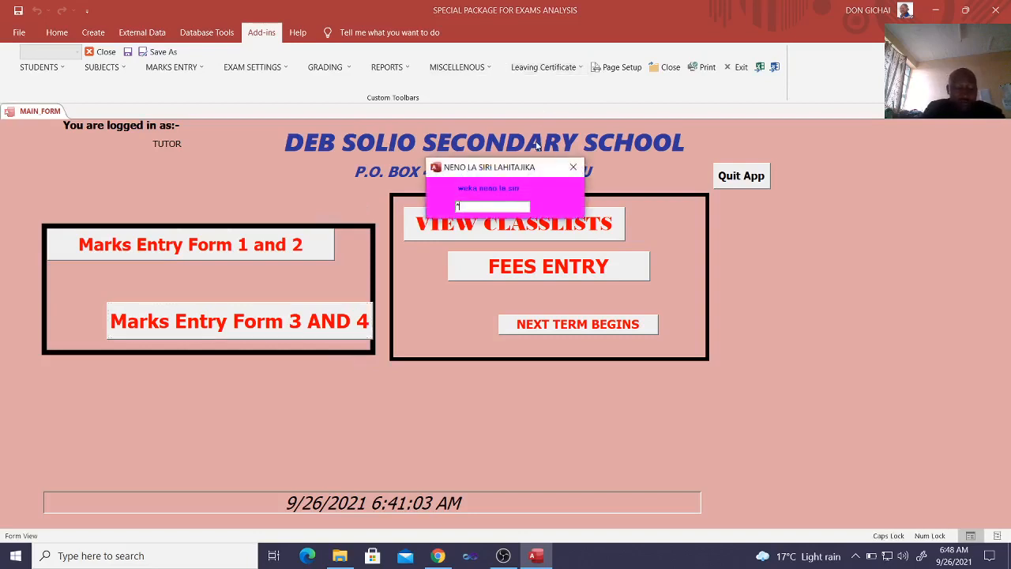
{"action": "type", "text": "**"}
{"action": "key", "text": "Return"}
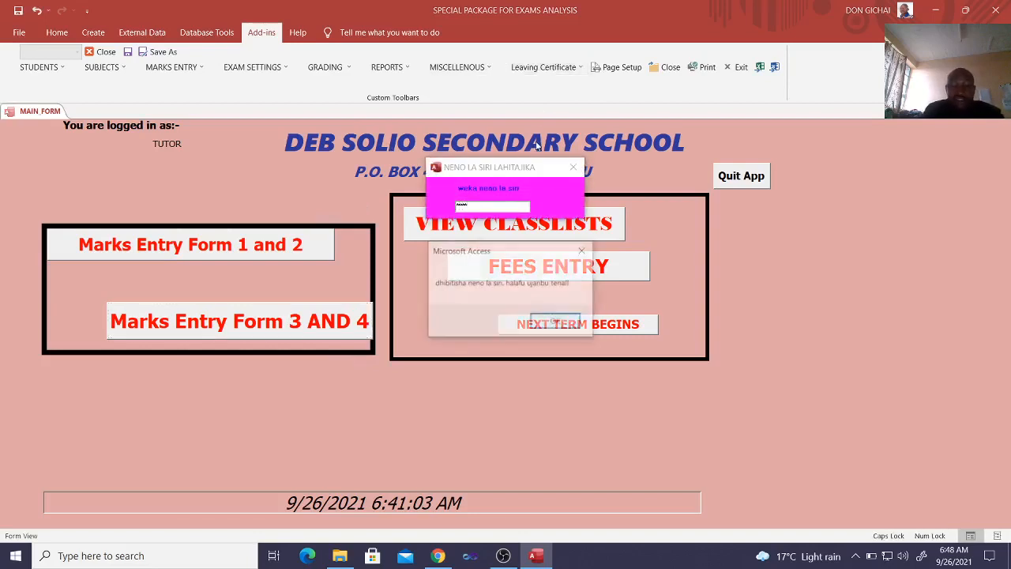
{"action": "left_click", "coordinate": [556, 322]}
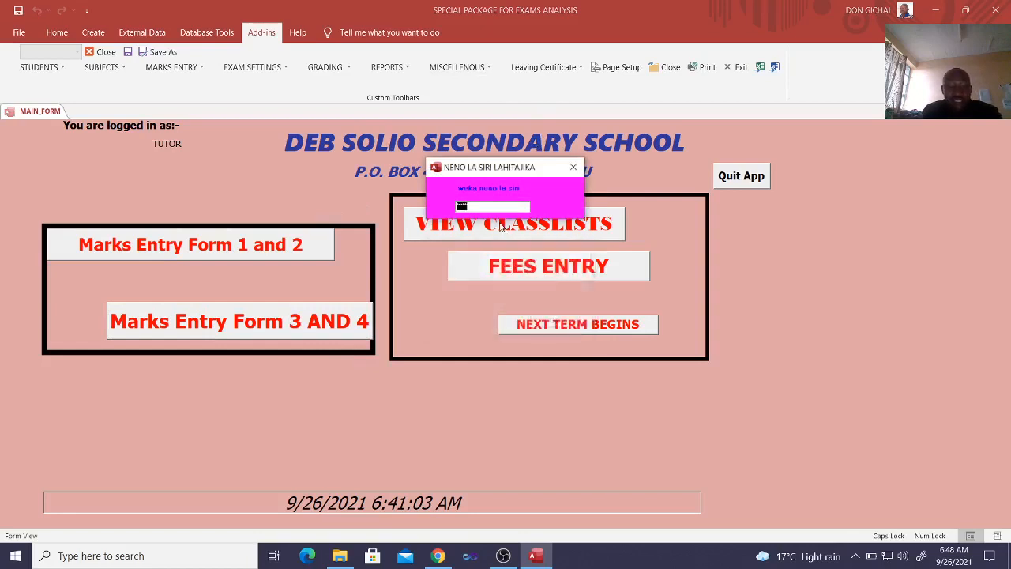
Retry the leaving certificate password with Caps Lock off, and close the password prompt
{"action": "key", "text": "Caps_Lock"}
{"action": "type", "text": "*"}
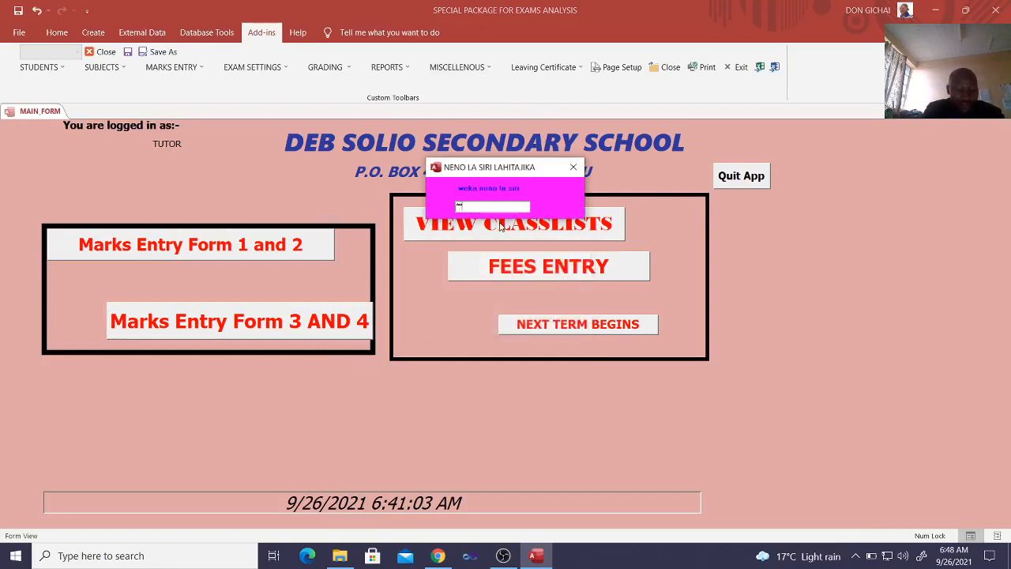
{"action": "type", "text": "*****"}
{"action": "key", "text": "Return"}
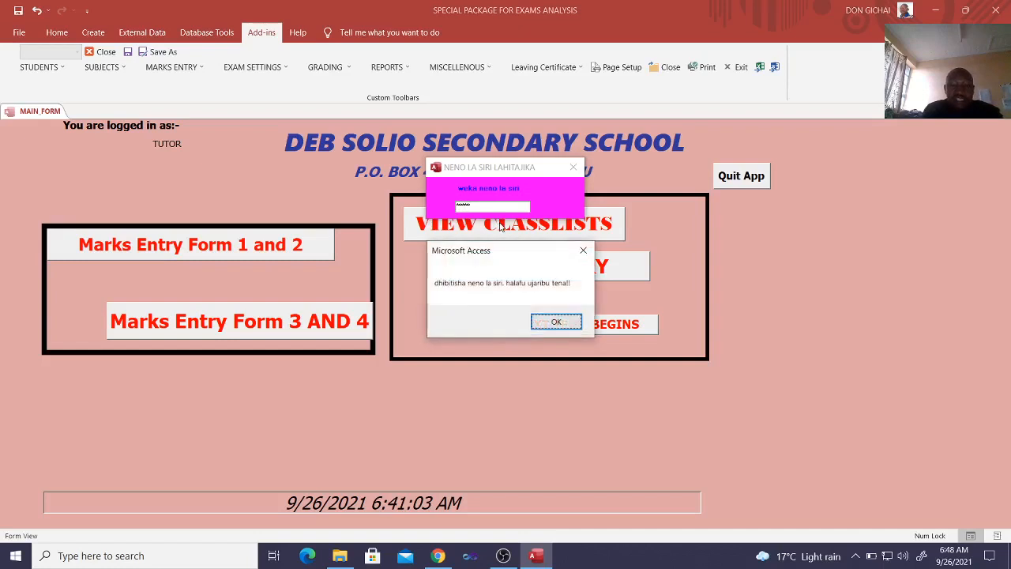
{"action": "left_click", "coordinate": [556, 322]}
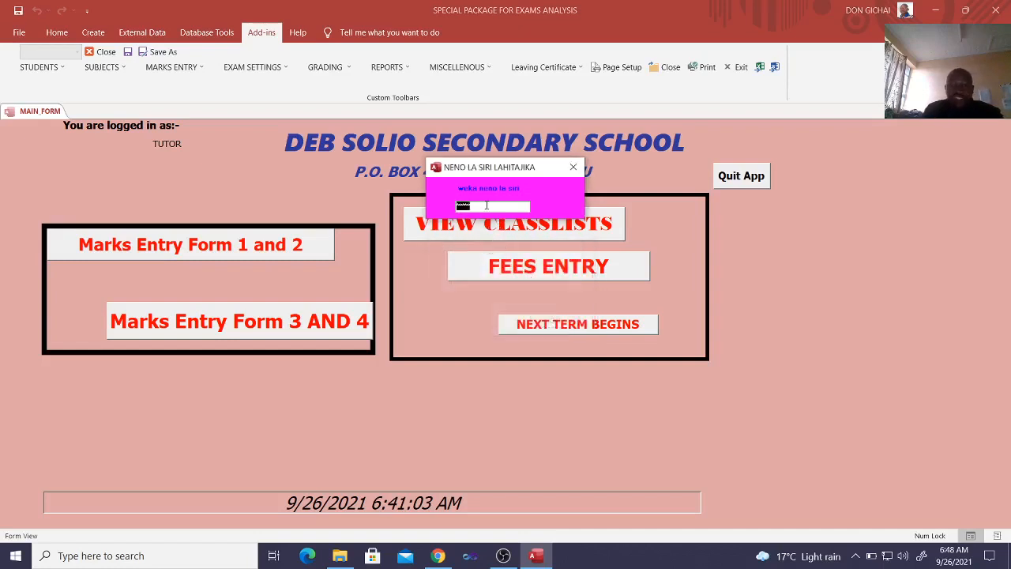
{"action": "left_click", "coordinate": [573, 166]}
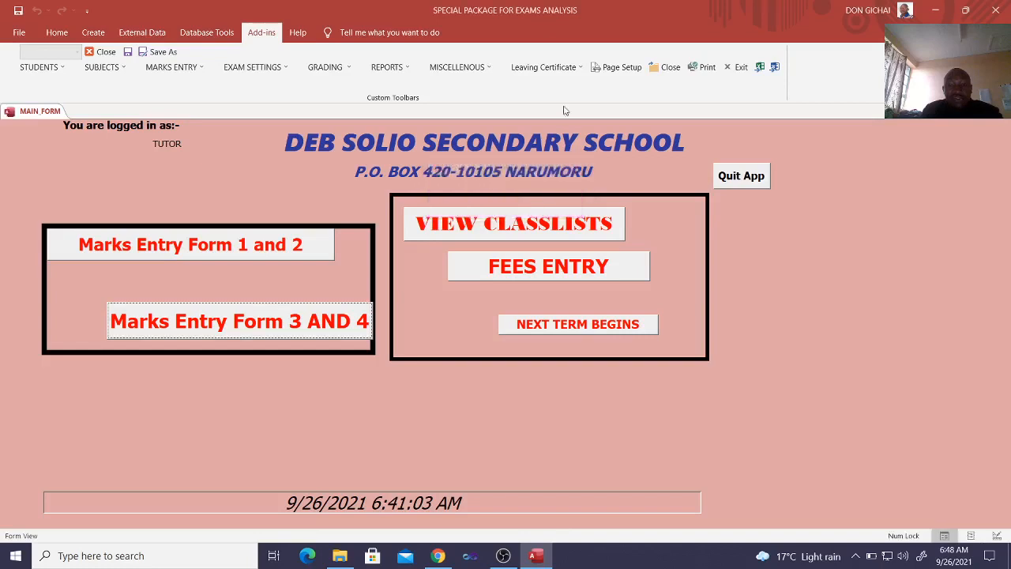
{"action": "left_click", "coordinate": [550, 68]}
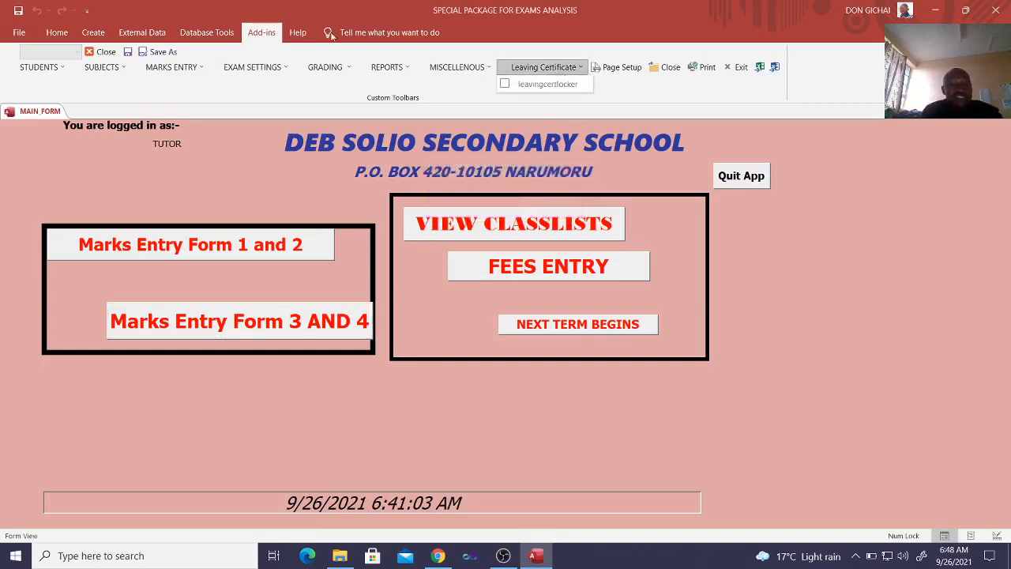
{"action": "left_click", "coordinate": [203, 141]}
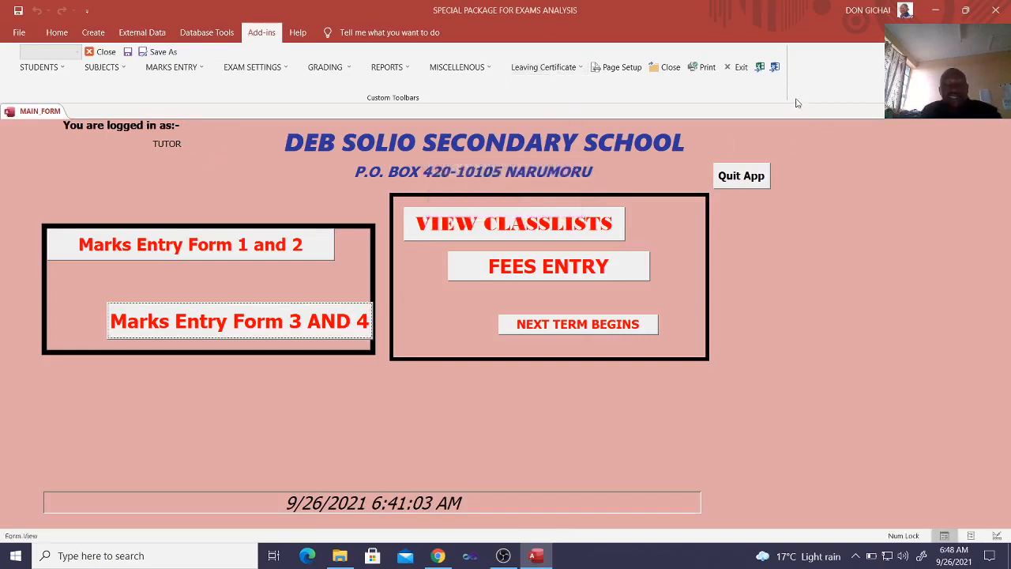